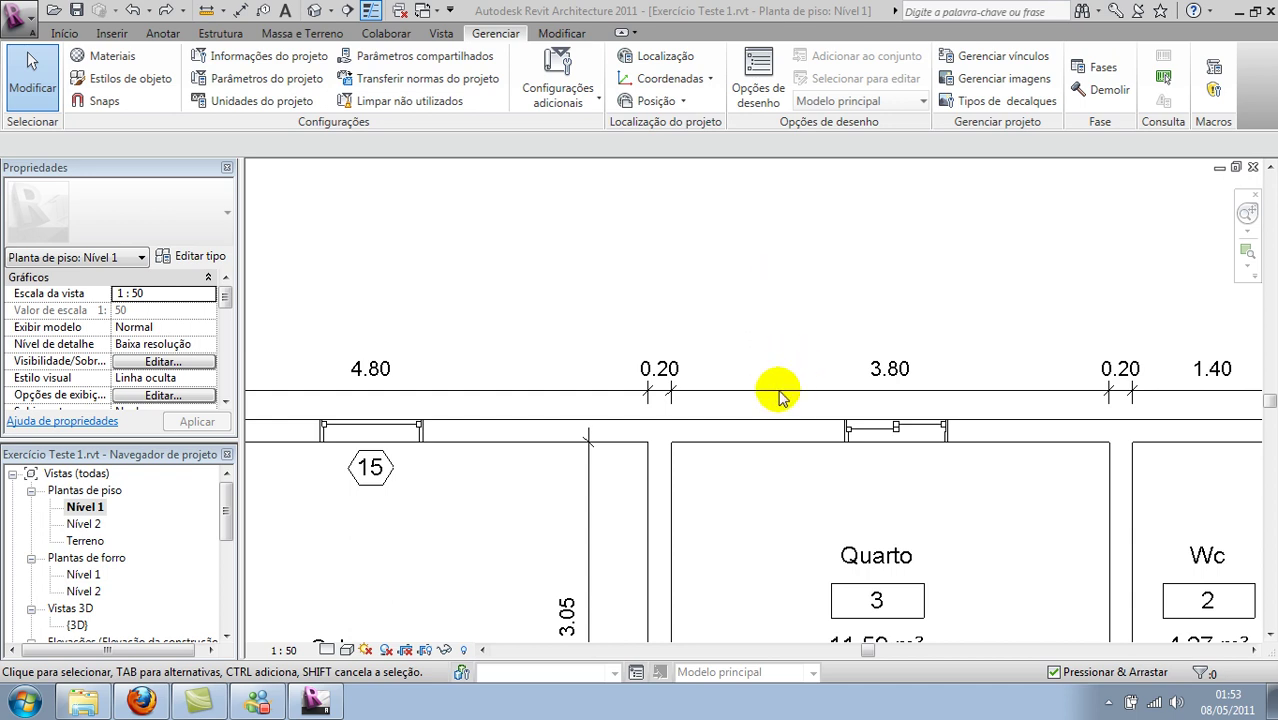
Activate Cota alinhada from the Modificar tab's Medir dropdown and pan the plan toward the Quarto
left_click(731, 205)
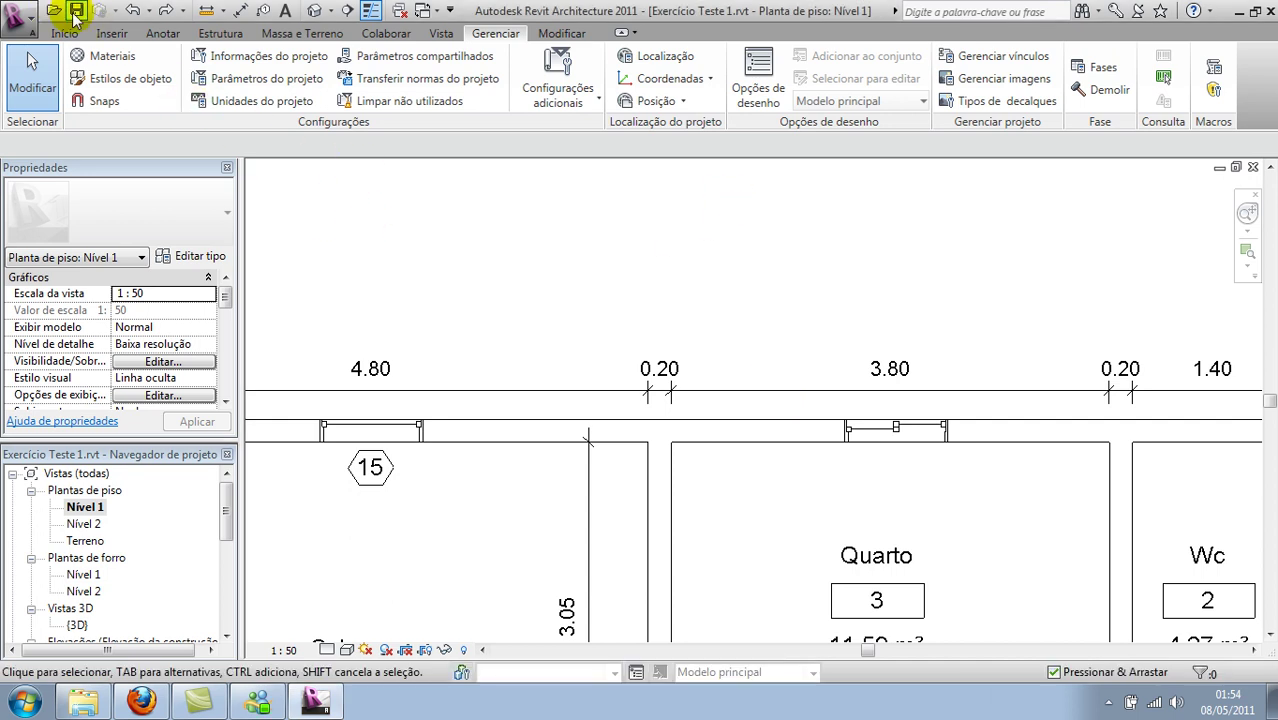
left_click(243, 12)
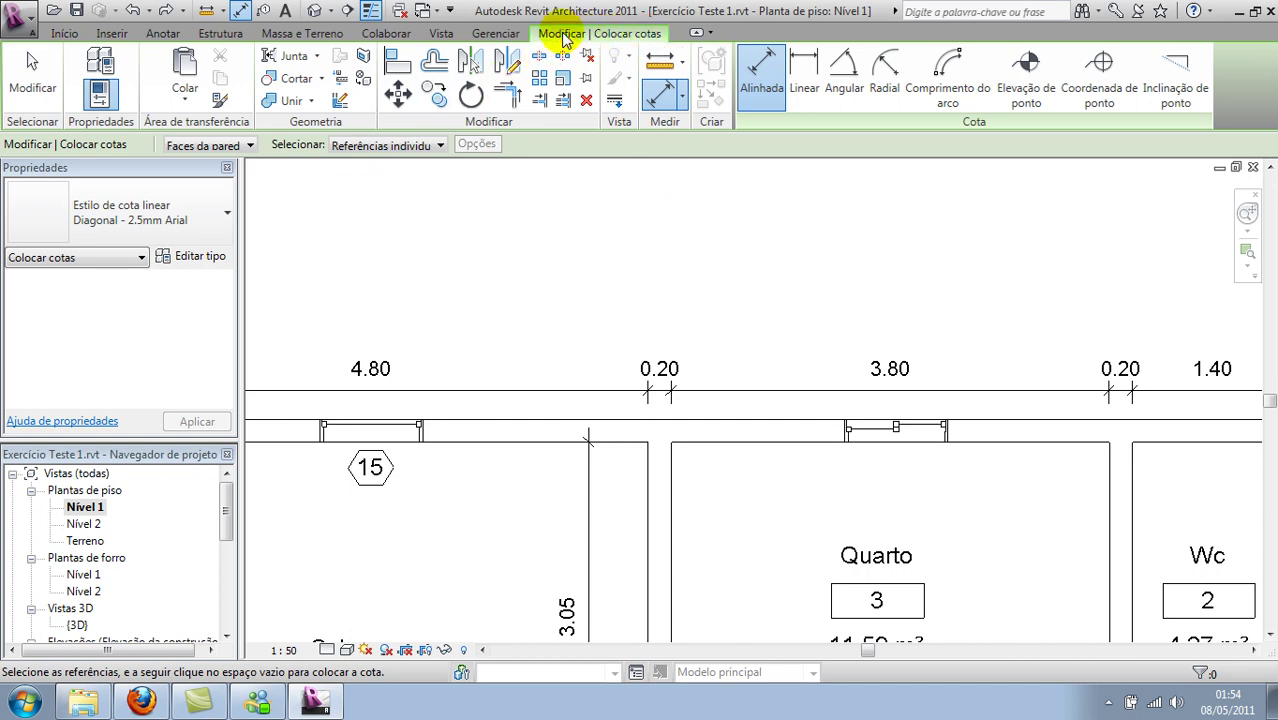
key("Escape")
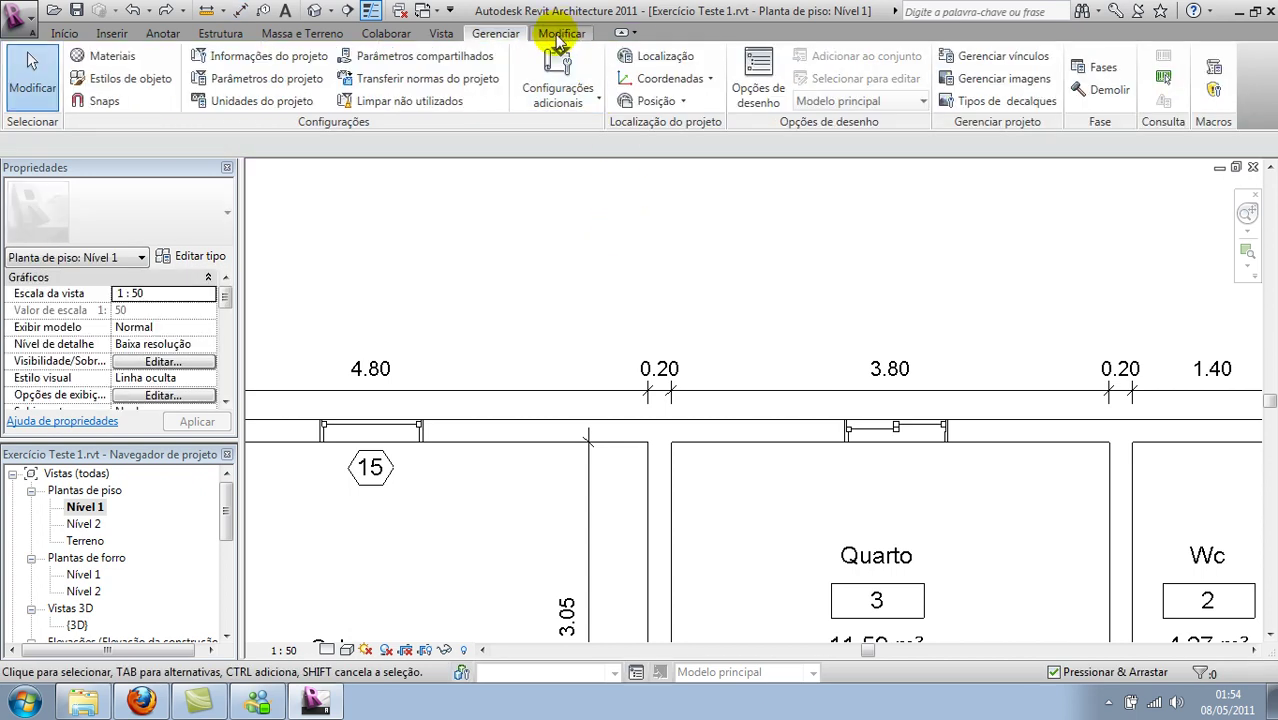
left_click(558, 36)
left_click(668, 100)
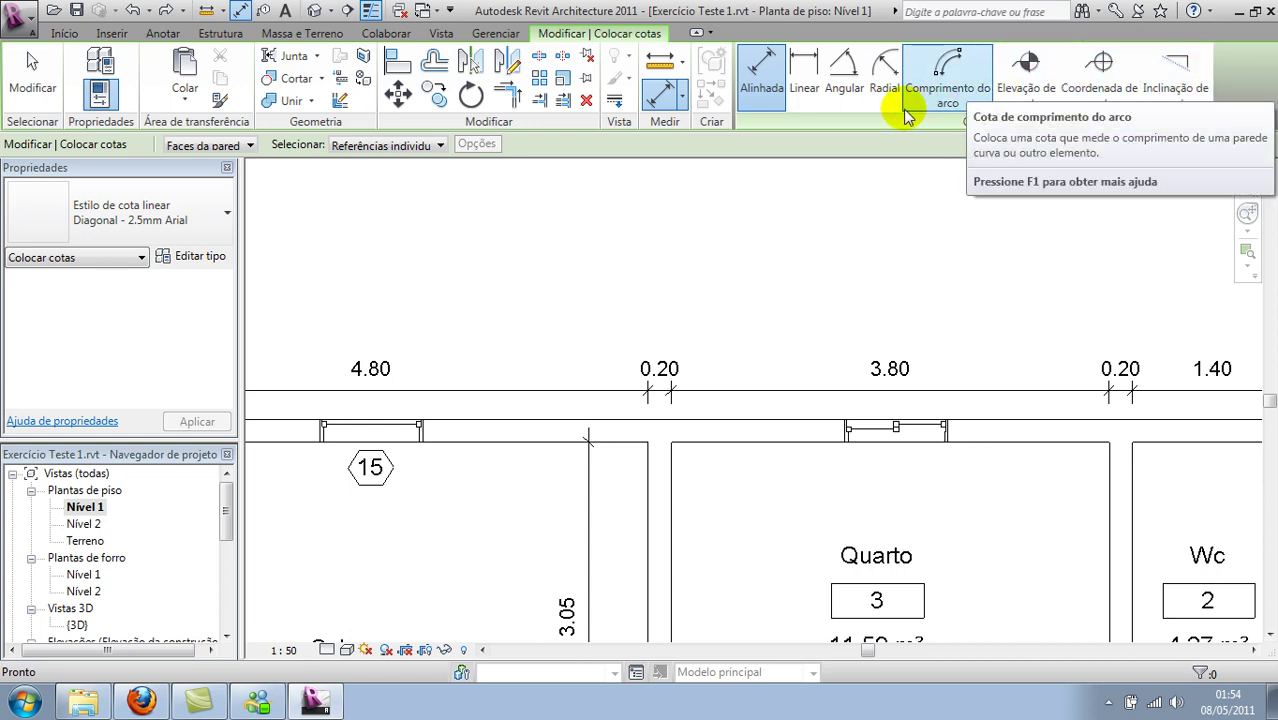
left_click(684, 108)
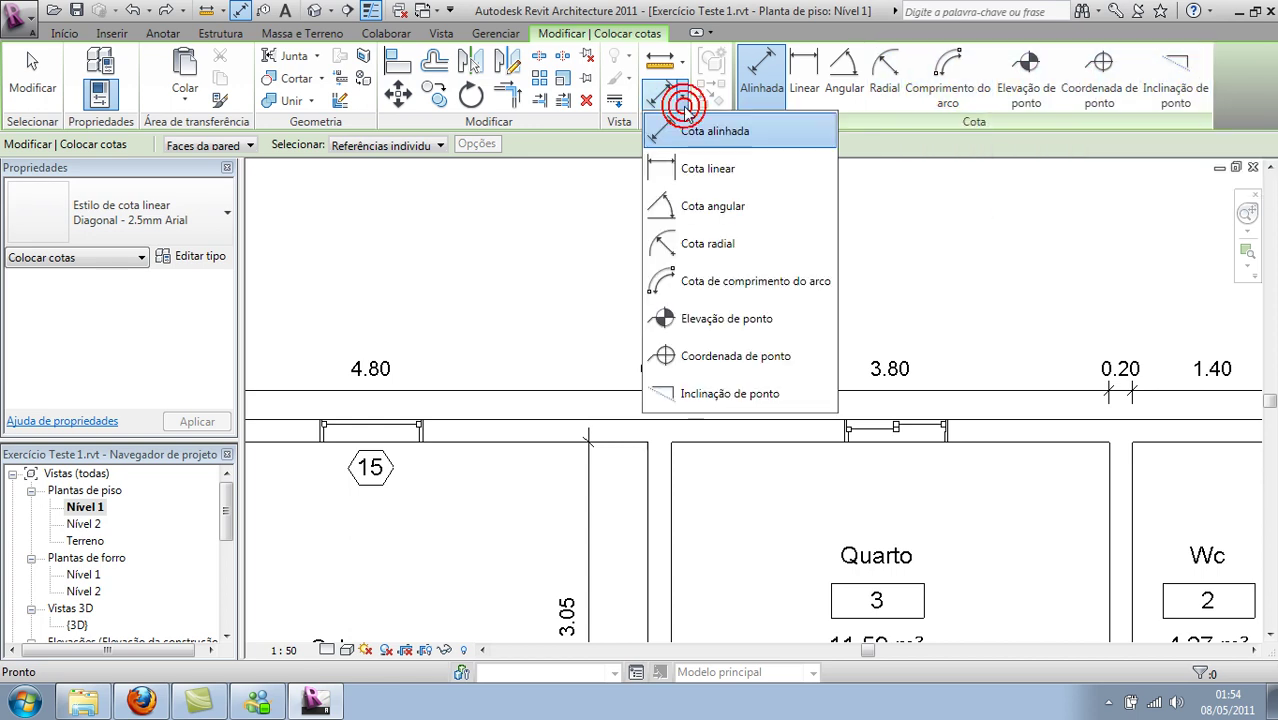
left_click(686, 116)
mouse_move(799, 357)
middle_mouse_down()
mouse_move(720, 245)
mouse_move(694, 236)
middle_mouse_up()
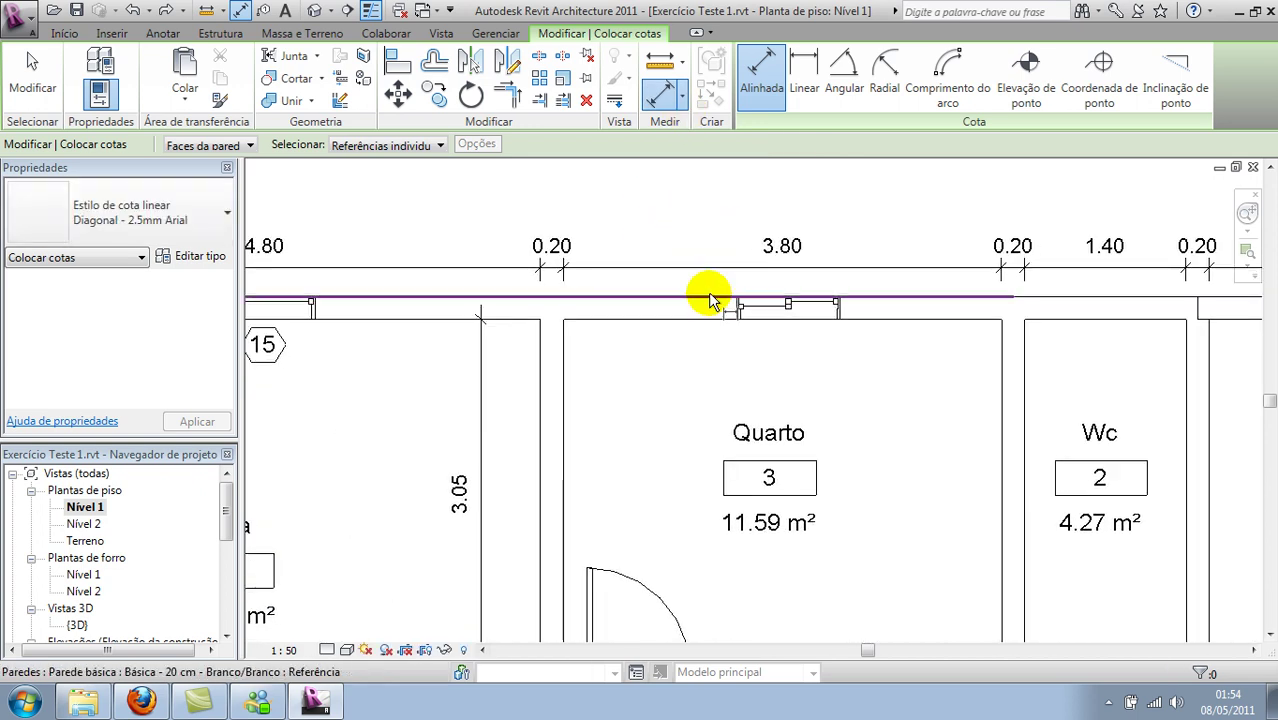
Dimension the Quarto between its two wall faces, placing the 3.80 dimension above the plan
left_click(564, 368)
left_click(1000, 365)
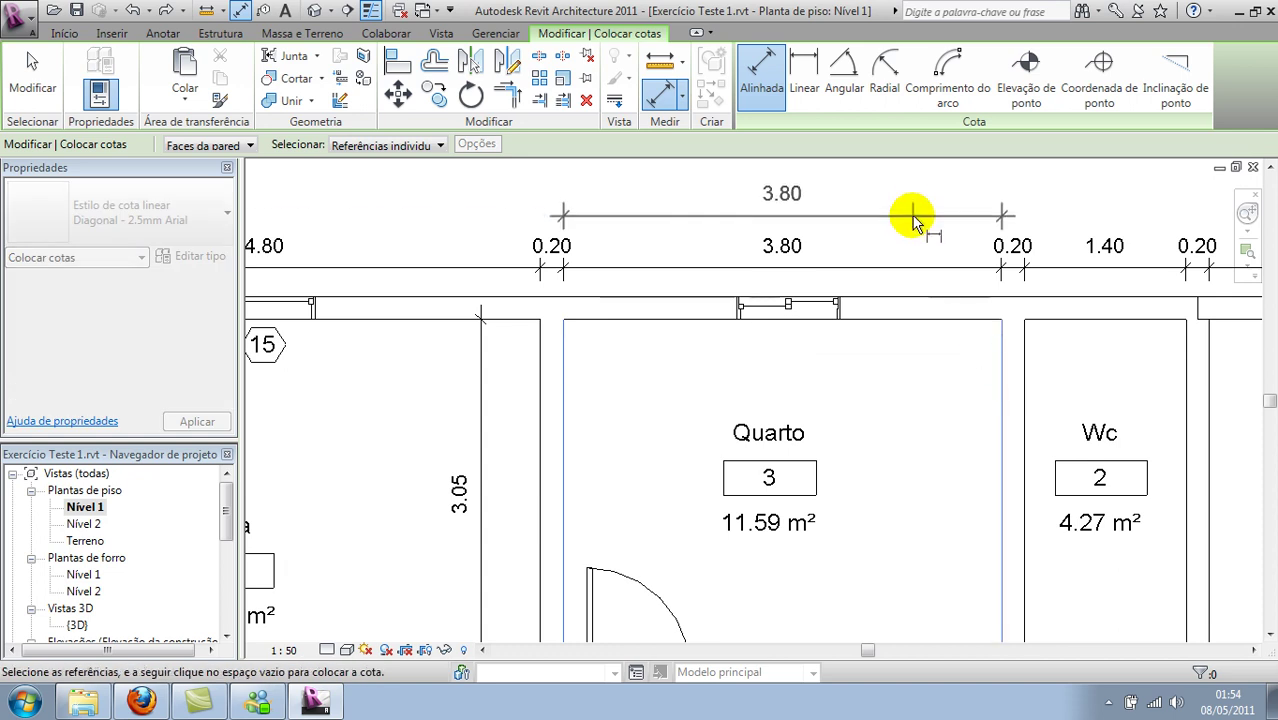
middle_click_drag(913, 210, 923, 246)
left_click(925, 220)
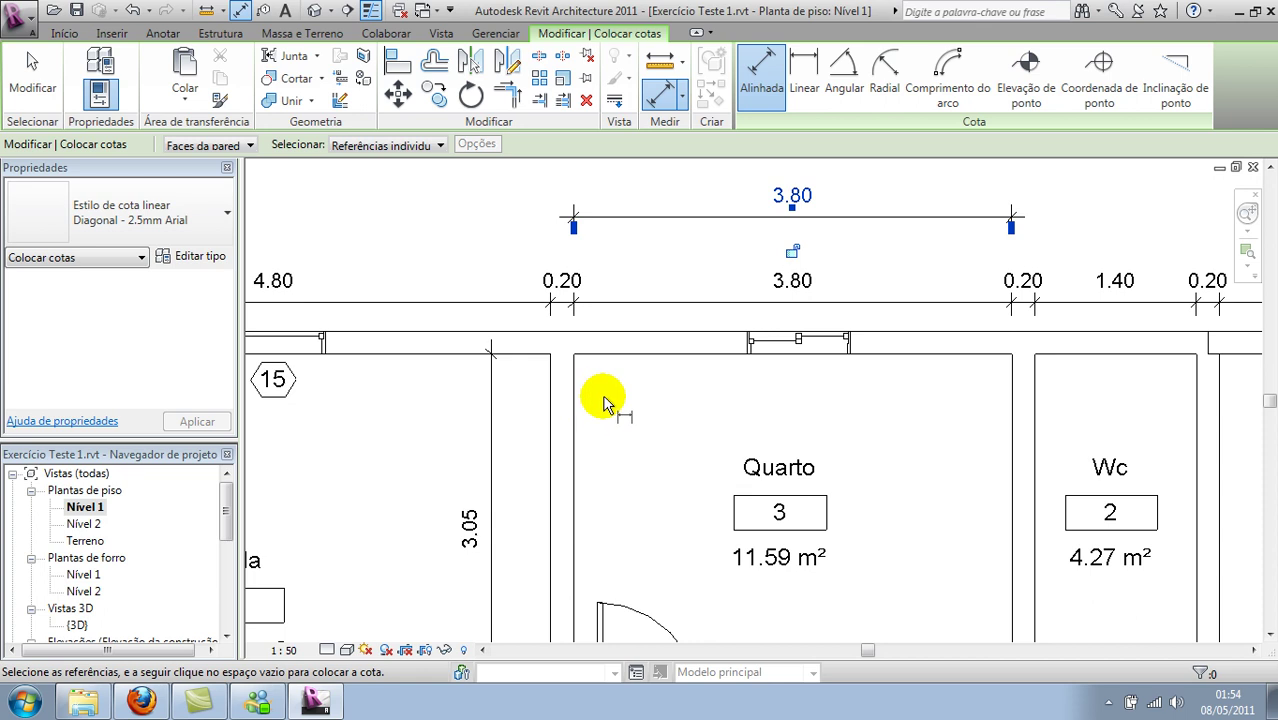
Place a Sala–Quarto–Wc chain reading 4.80, 0.20, 3.80, 0.20, 1.40 above the top wall
scroll(602, 394, "down", 5)
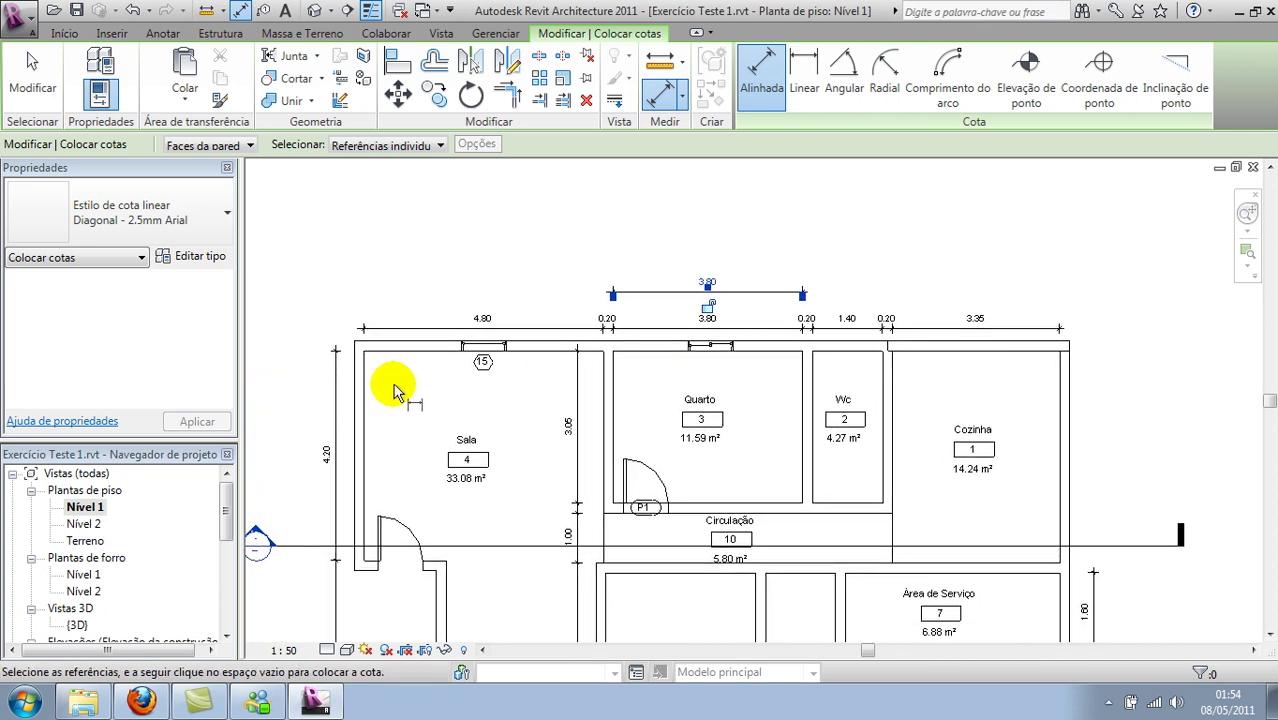
left_click(364, 374)
left_click(603, 375)
left_click(612, 375)
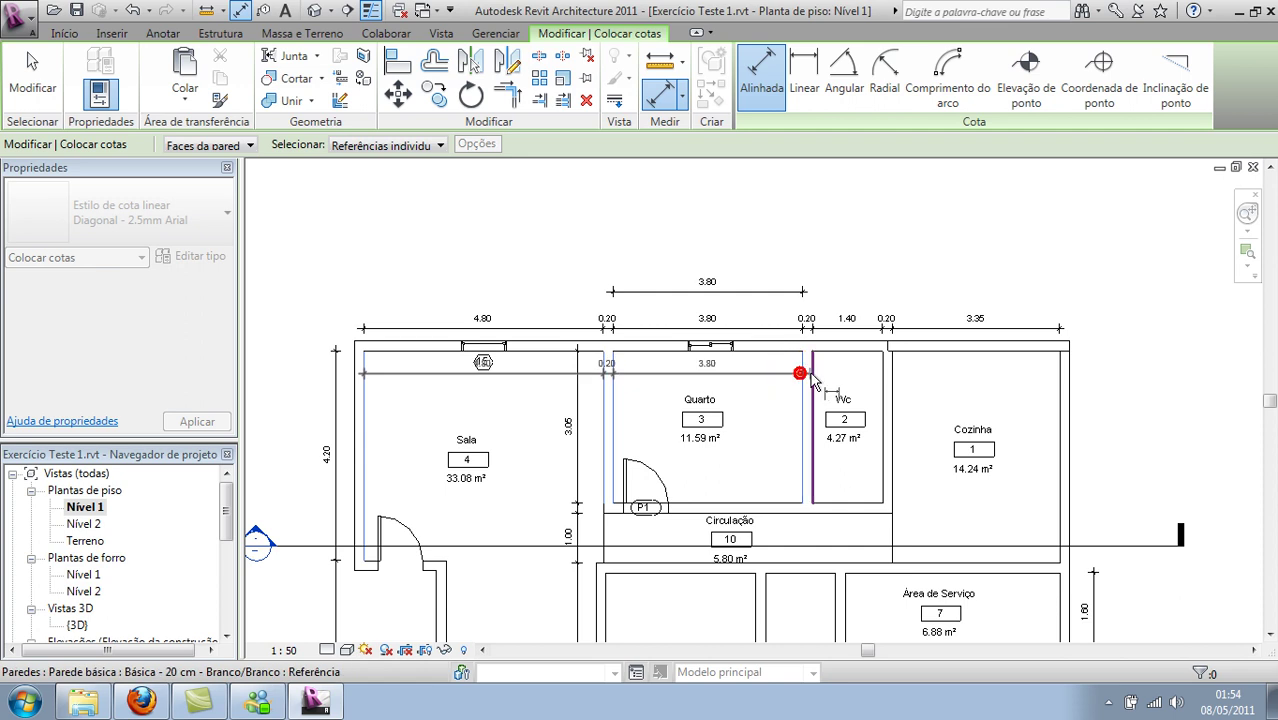
left_click(812, 375)
left_click(884, 375)
left_click(815, 263)
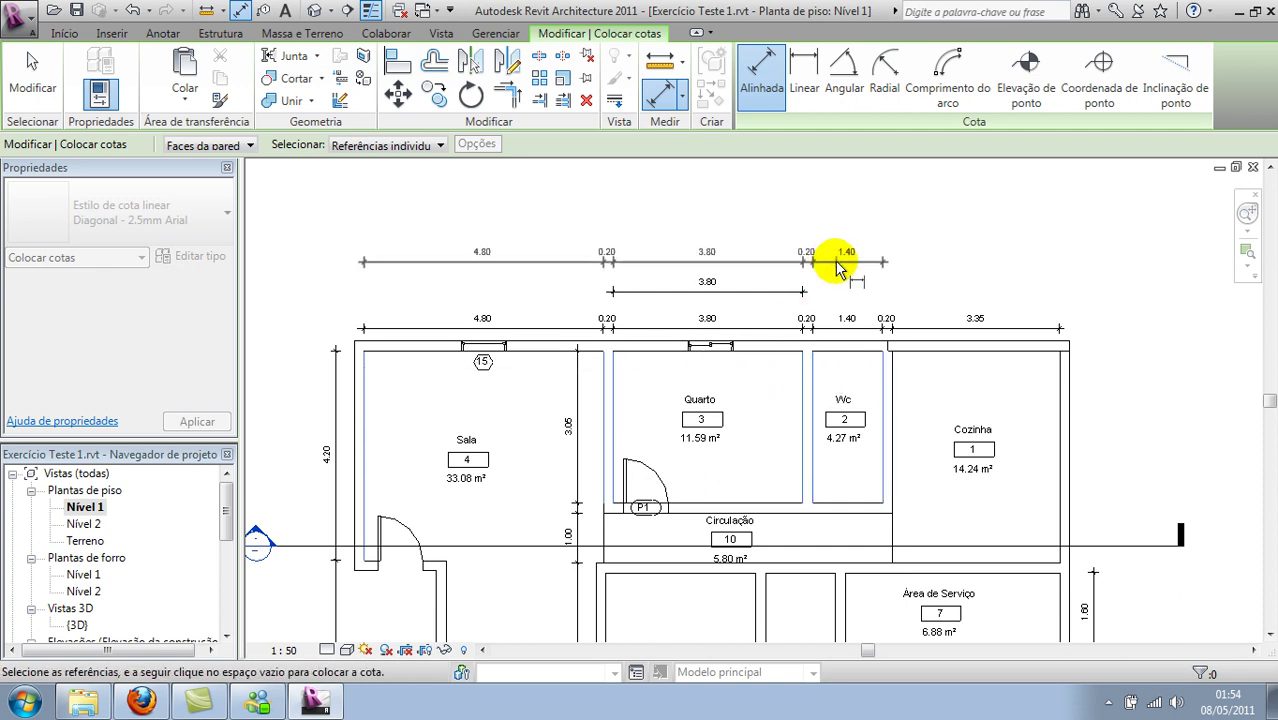
left_click(838, 266)
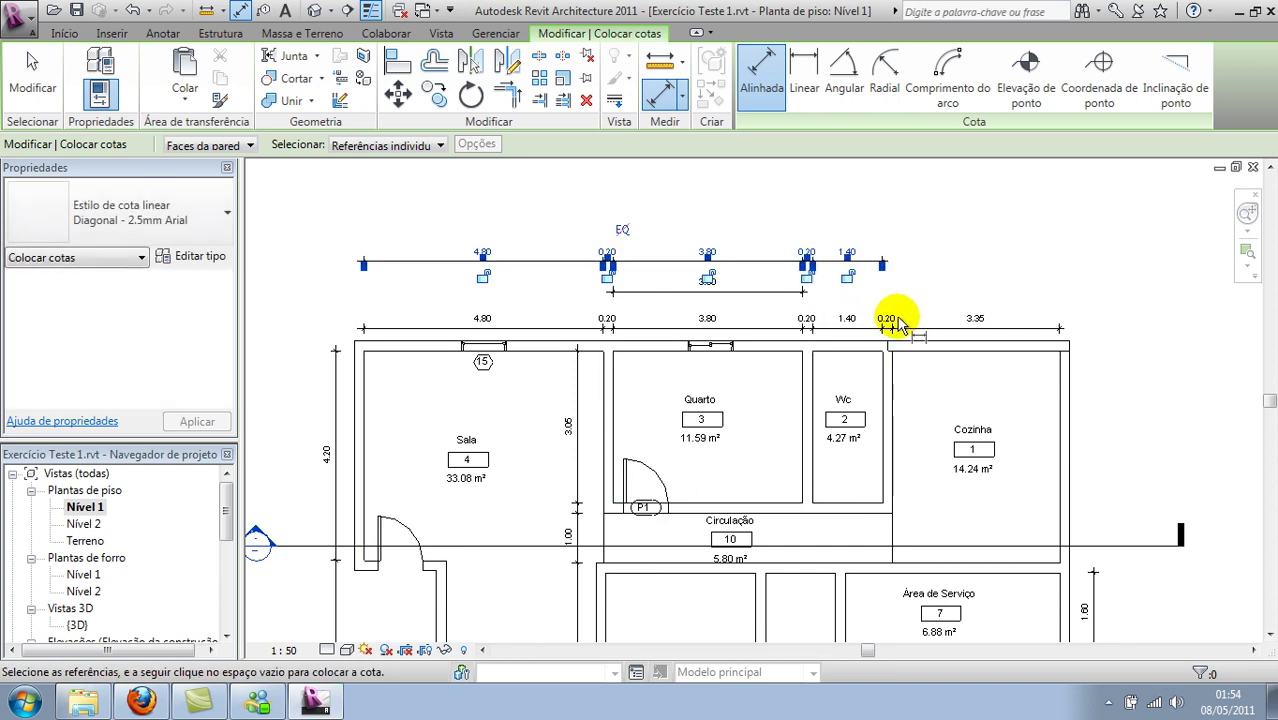
key("Escape")
key("Escape")
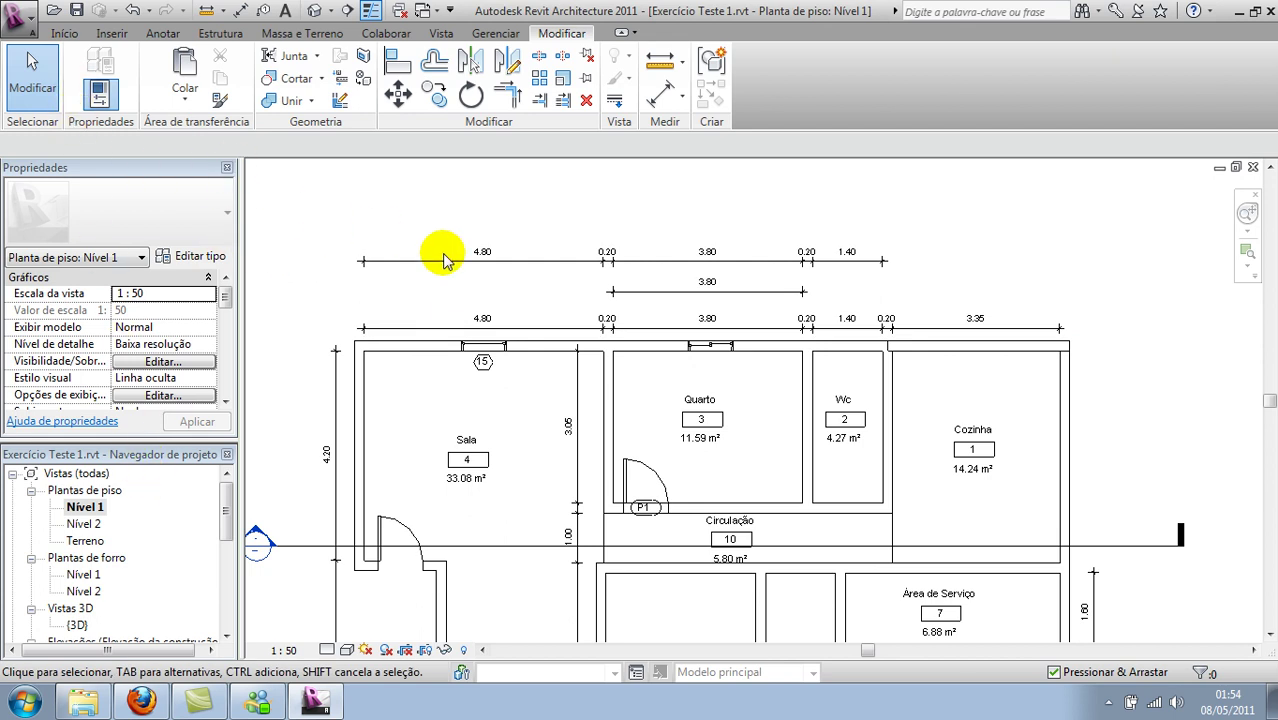
With Selecionar set to Paredes inteiras, dimension the whole top wall (0.20, 1.95, 0.90, 1.95, 0.20, 1.43, 0.97, 1.40)
key("d")
key("i")
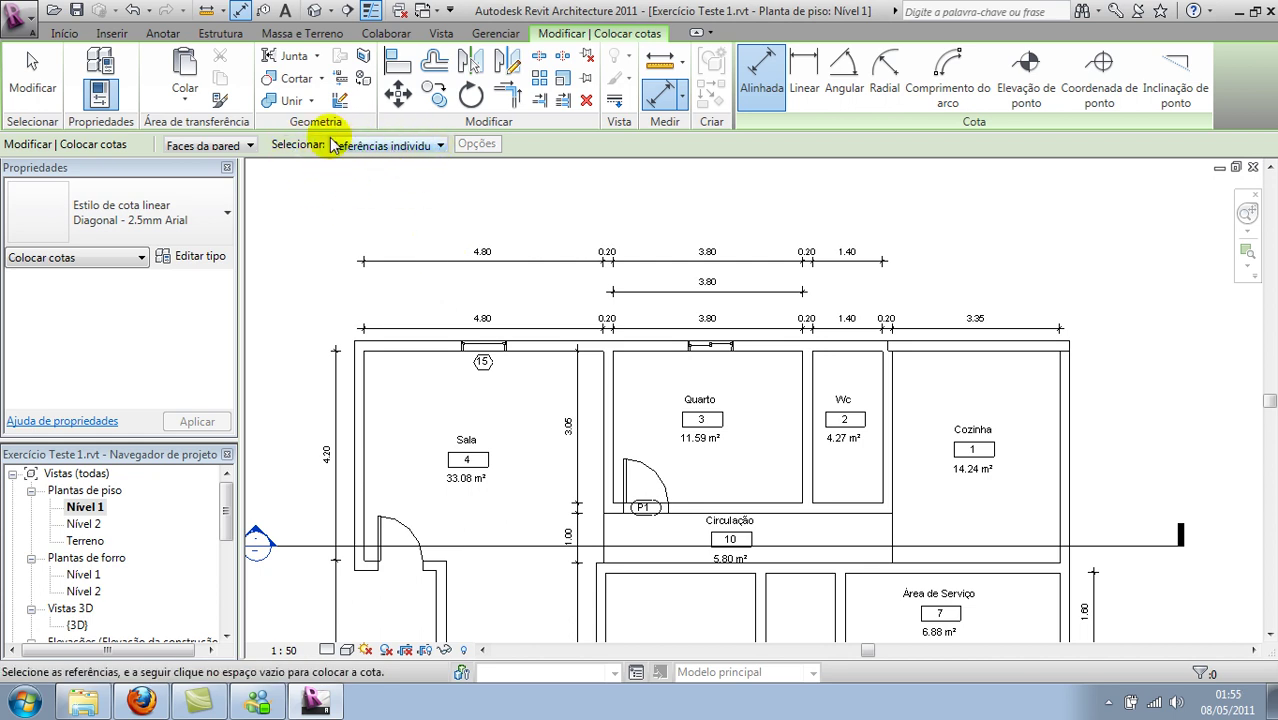
left_click(400, 150)
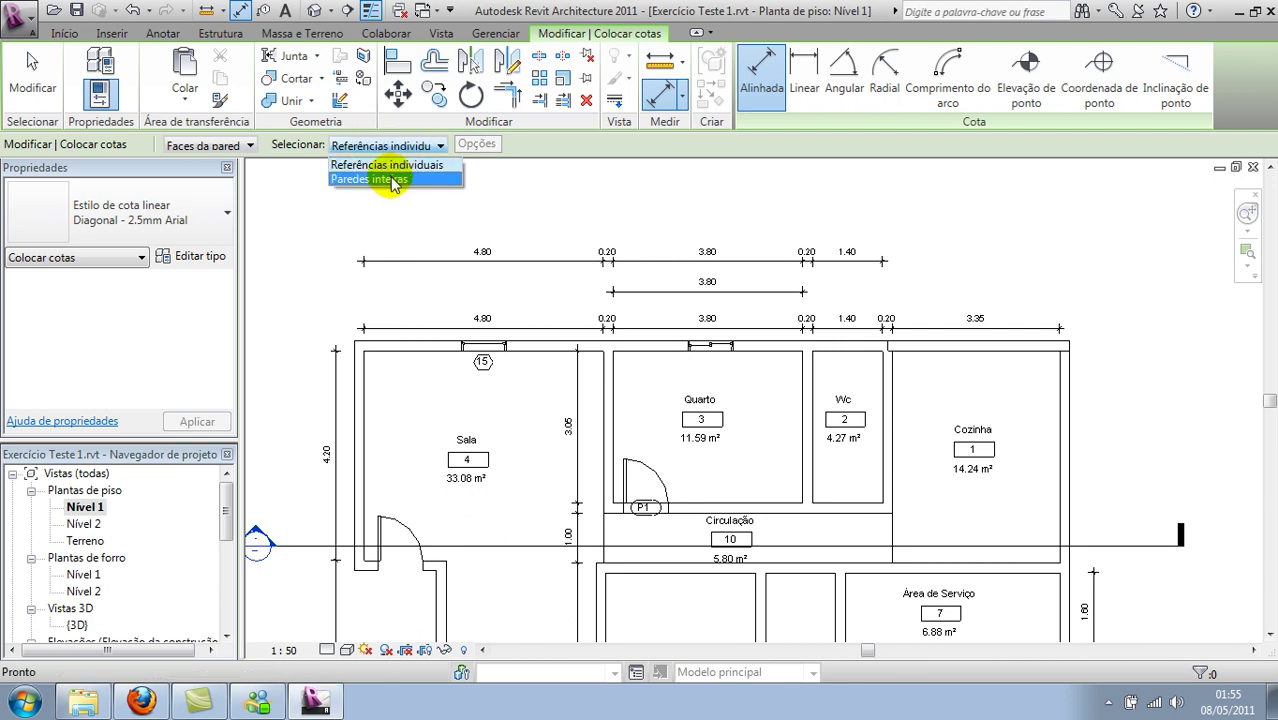
left_click(392, 181)
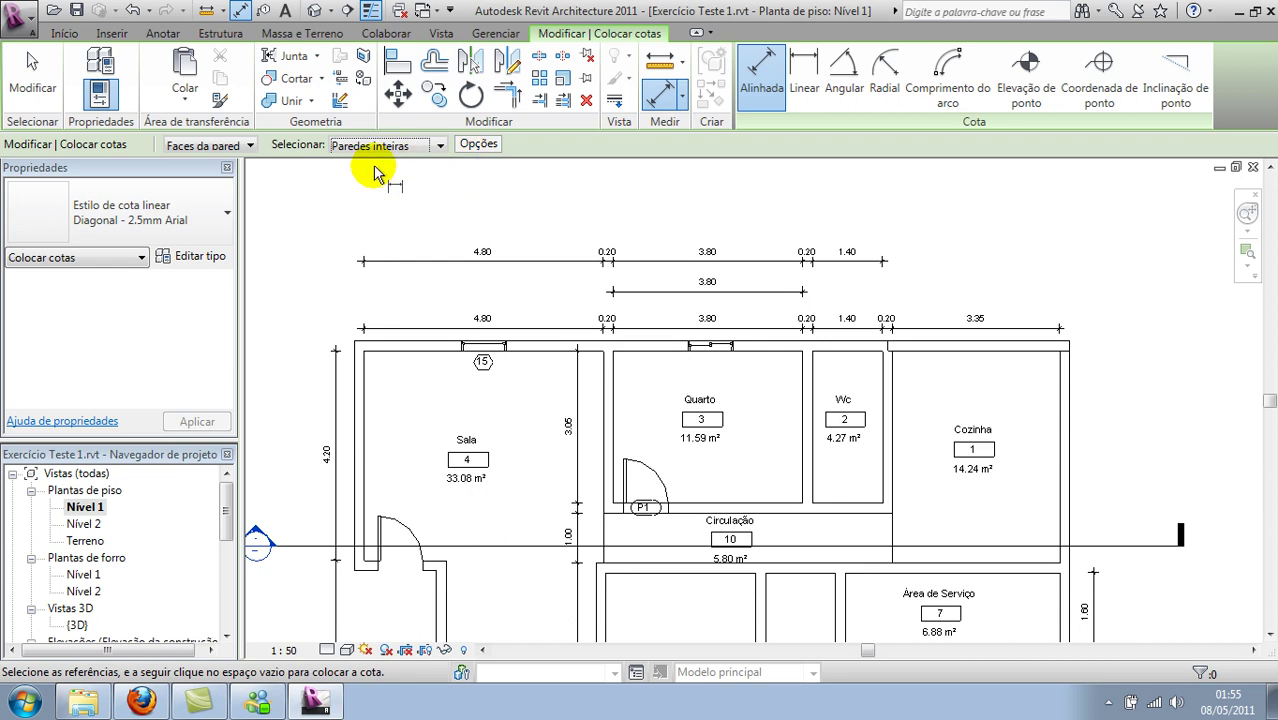
left_click(406, 355)
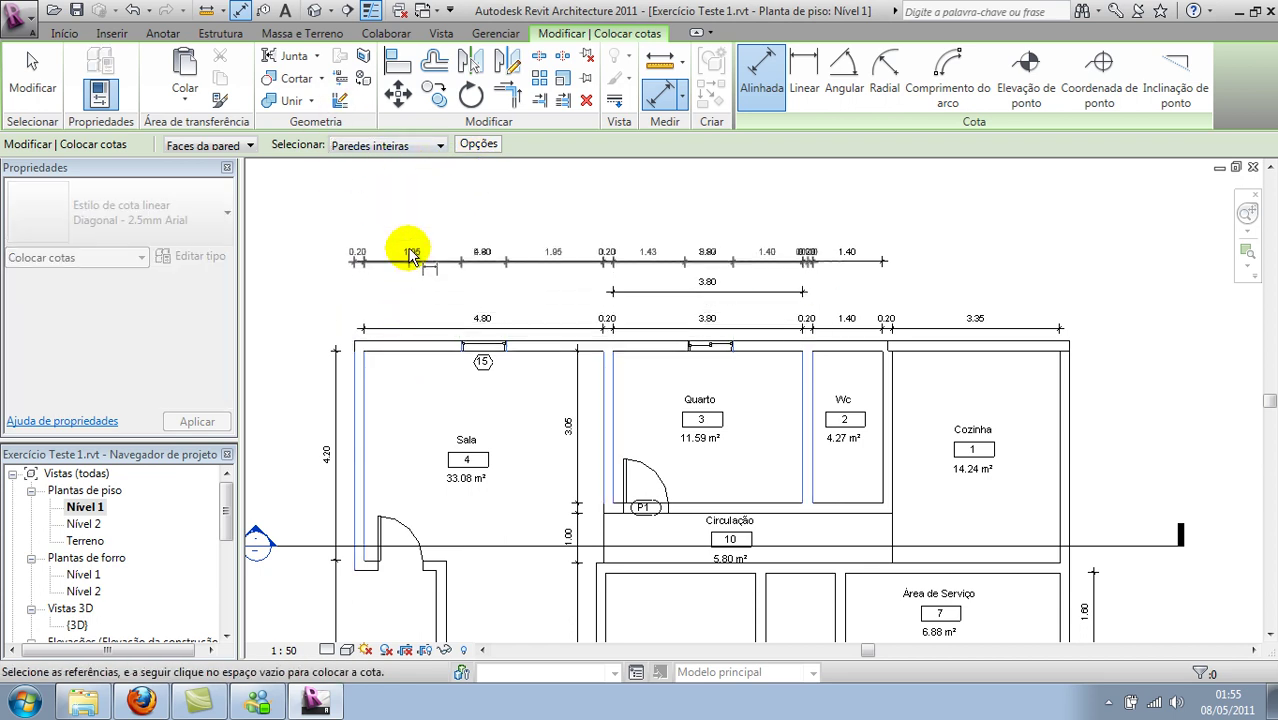
left_click(411, 225)
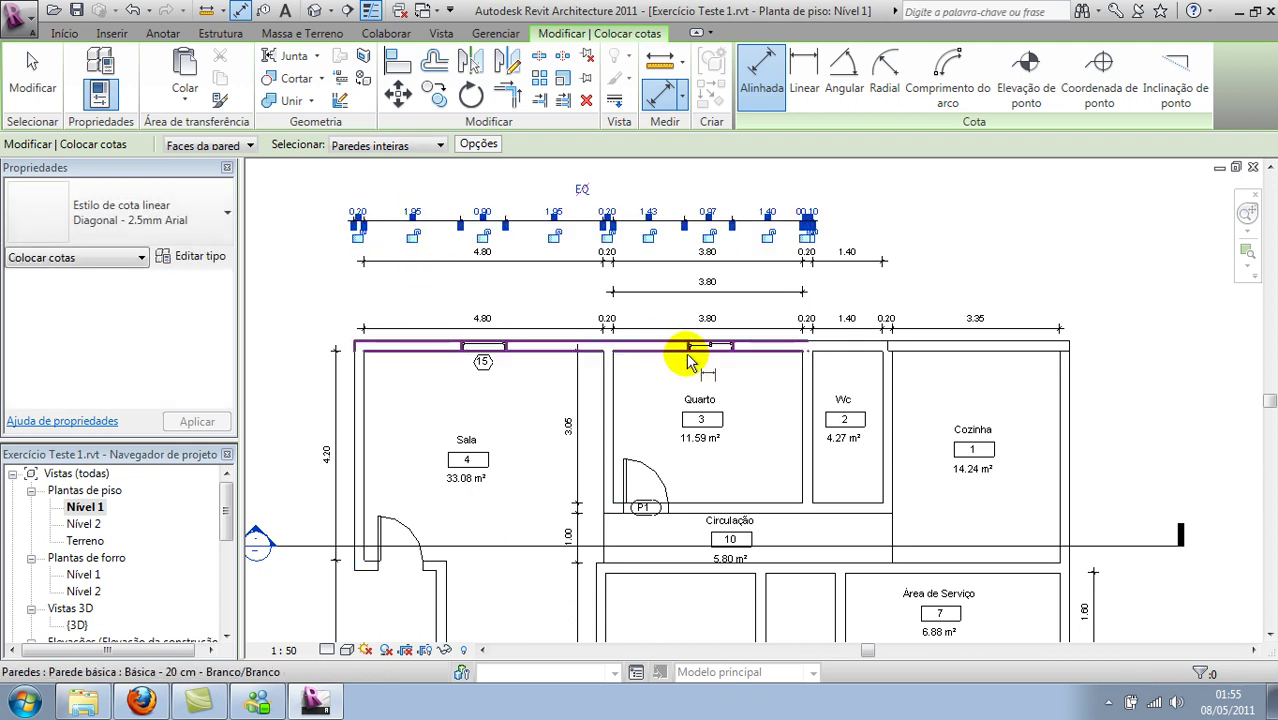
key("Escape")
key("Escape")
Window-select and delete every dimension string above the top wall, then restart Cota alinhada with DI
left_click(600, 365)
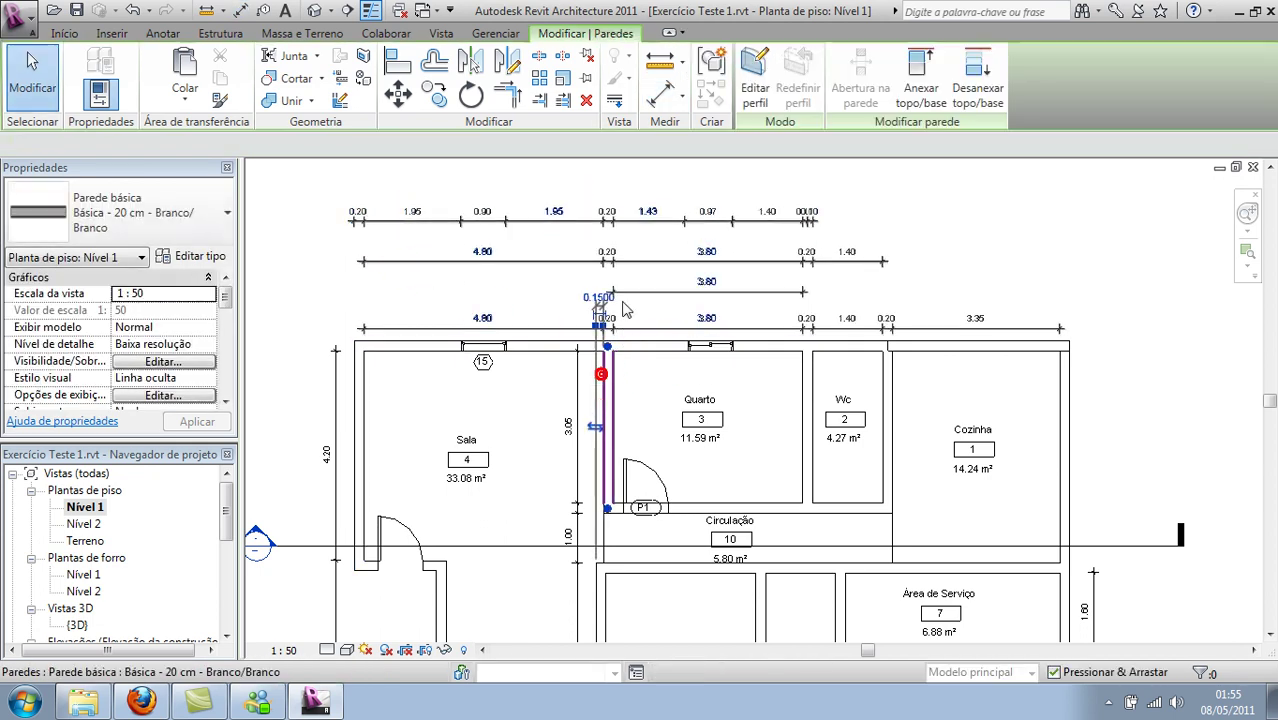
key("Escape")
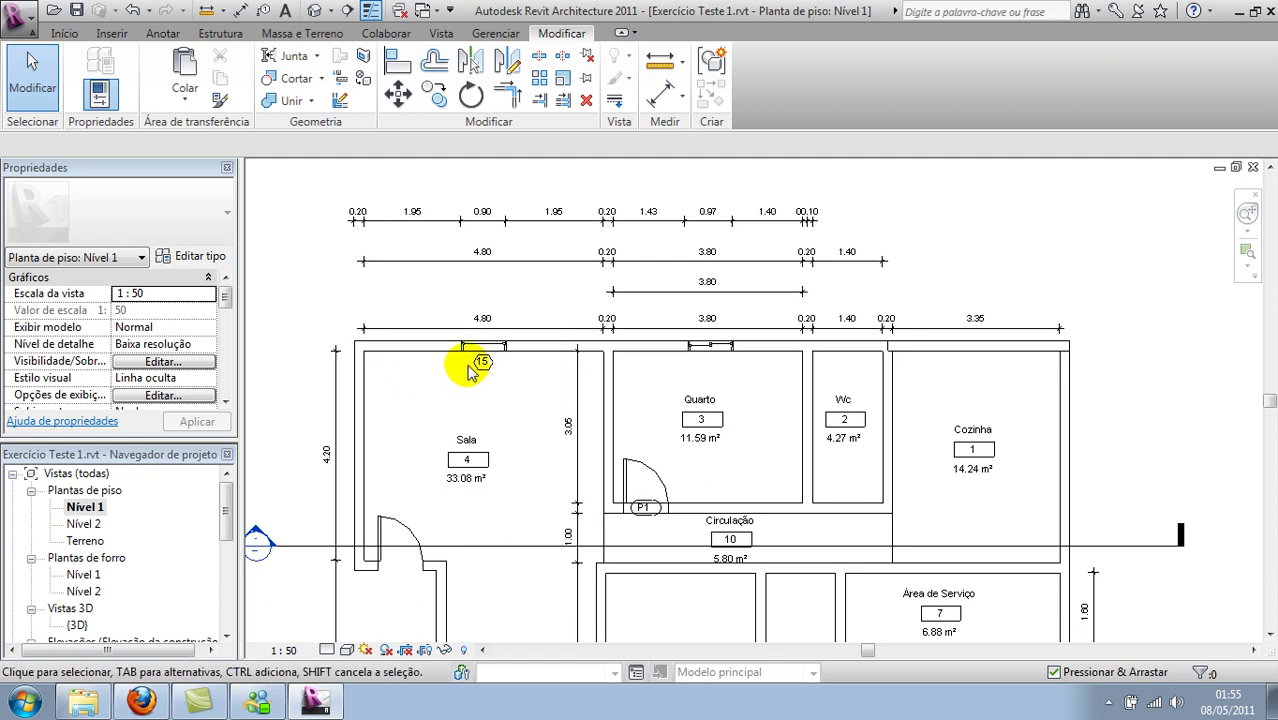
left_click_drag(933, 190, 506, 336)
key("Delete")
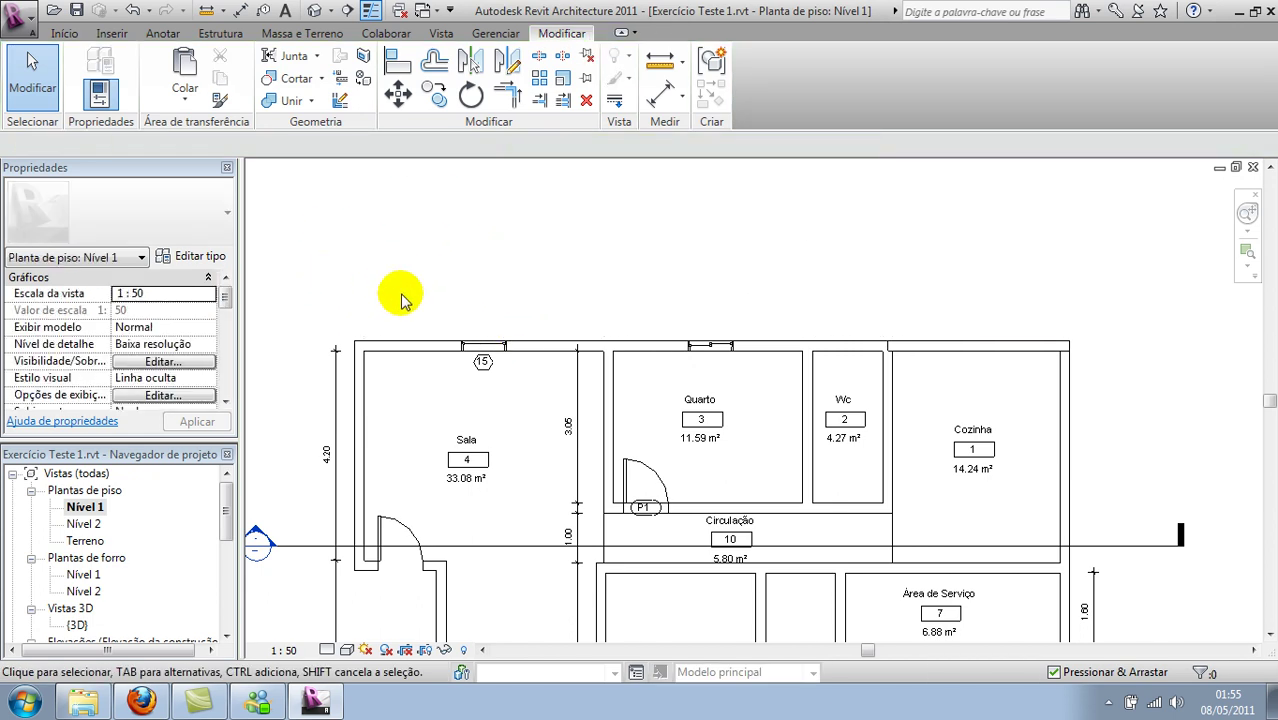
key("d")
key("i")
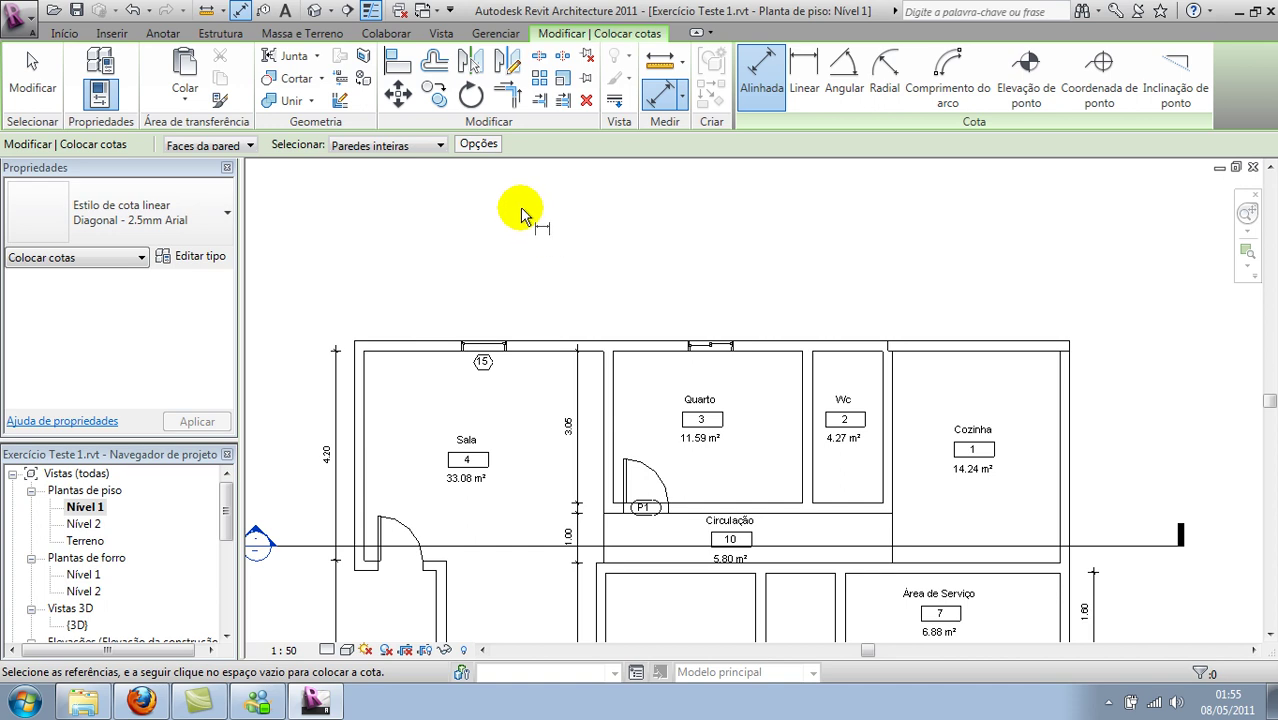
In Opções, uncheck Aberturas and Paredes que efetuam a interseção, then pan to the bottom wall
left_click(478, 145)
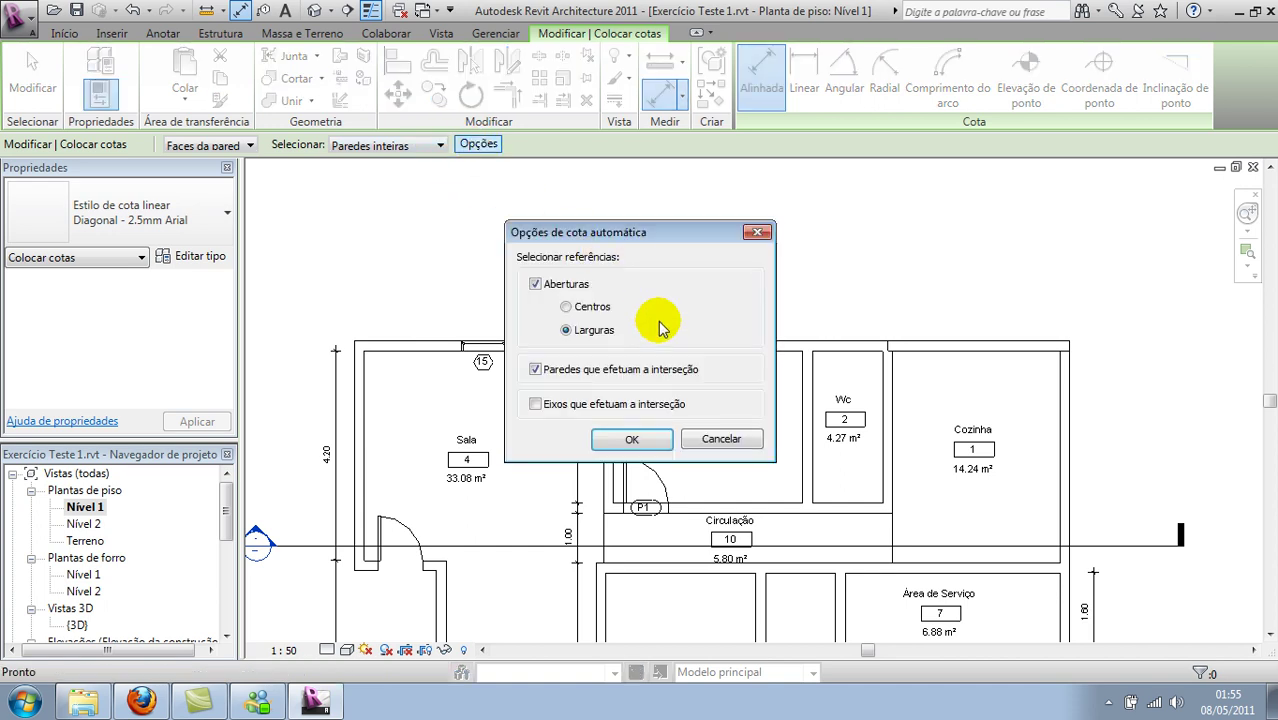
left_click(536, 284)
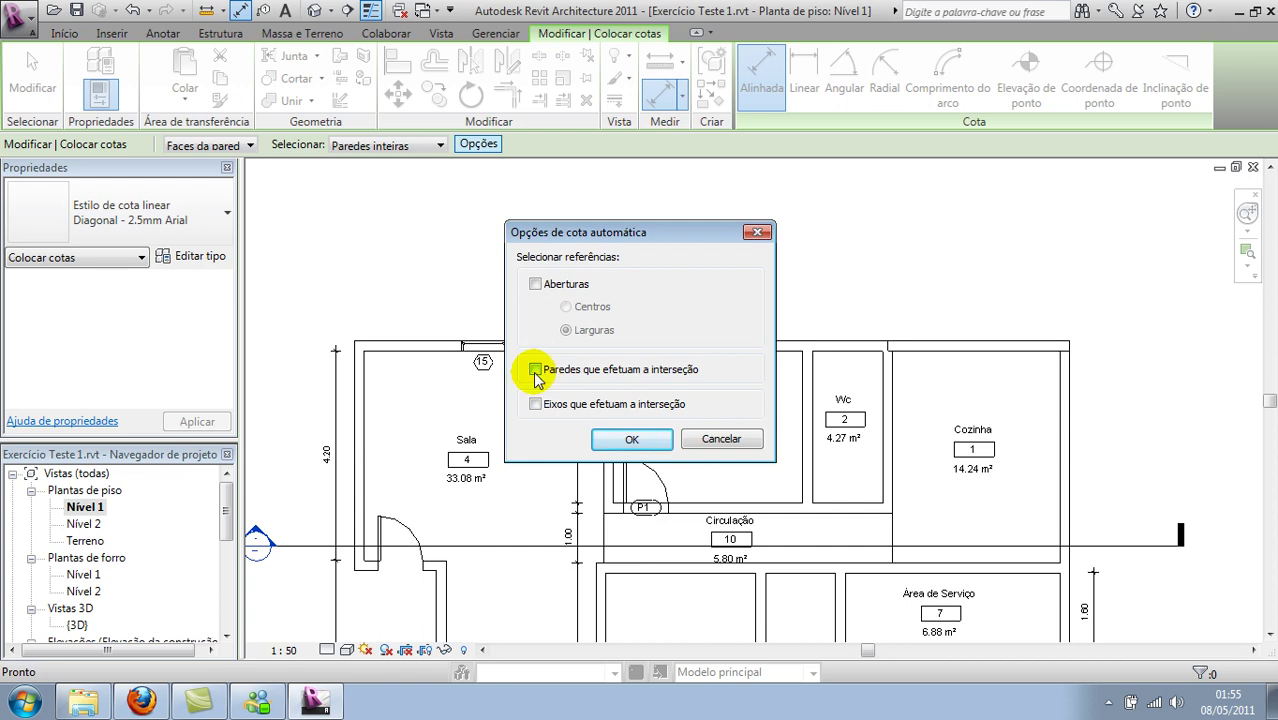
left_click(632, 441)
scroll(705, 408, "down", 2)
middle_click_drag(705, 408, 698, 177)
Place a 12.70 overall dimension of the bottom wall below its room chain, then select it
scroll(740, 450, "up", 2)
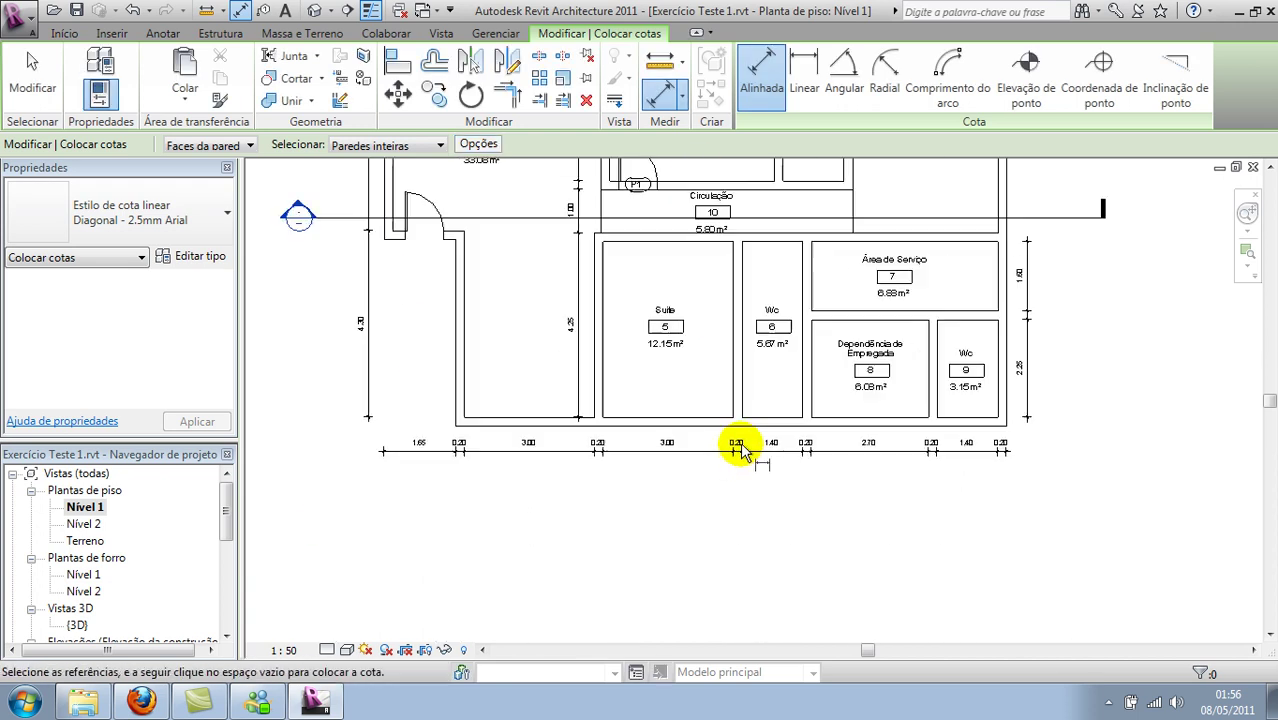
middle_click_drag(740, 450, 748, 428)
left_click(670, 395)
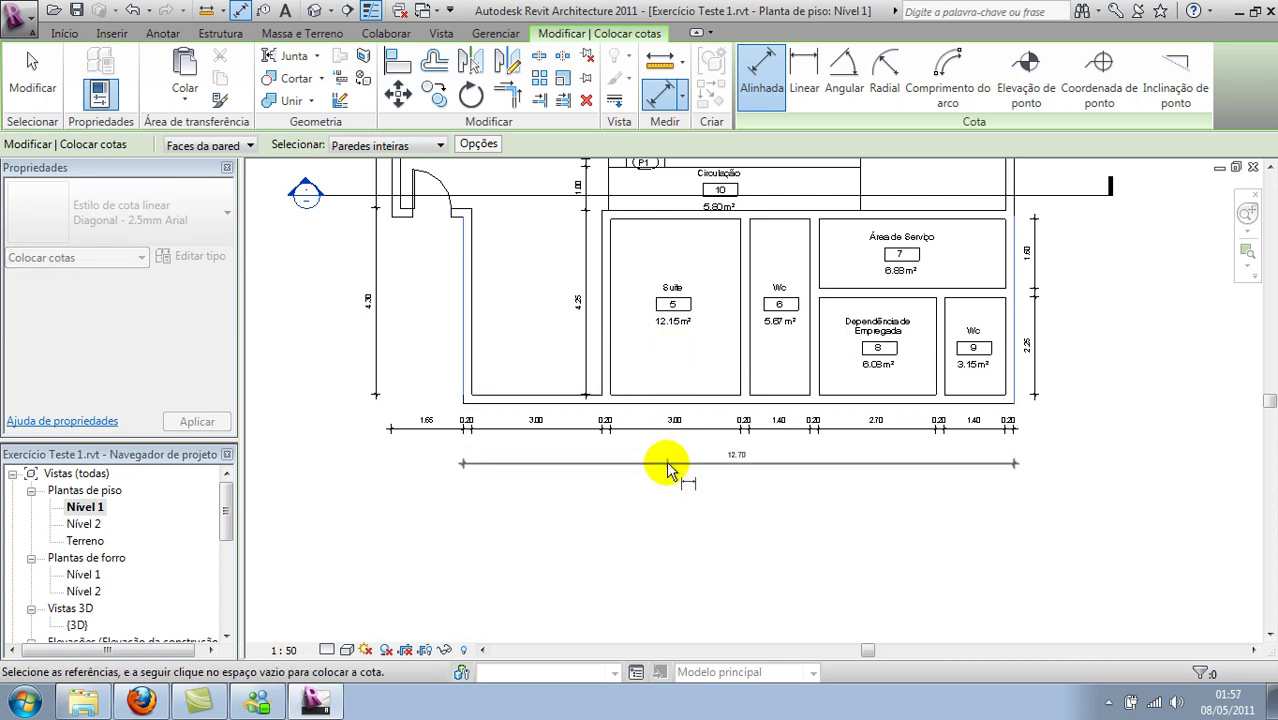
left_click(670, 470)
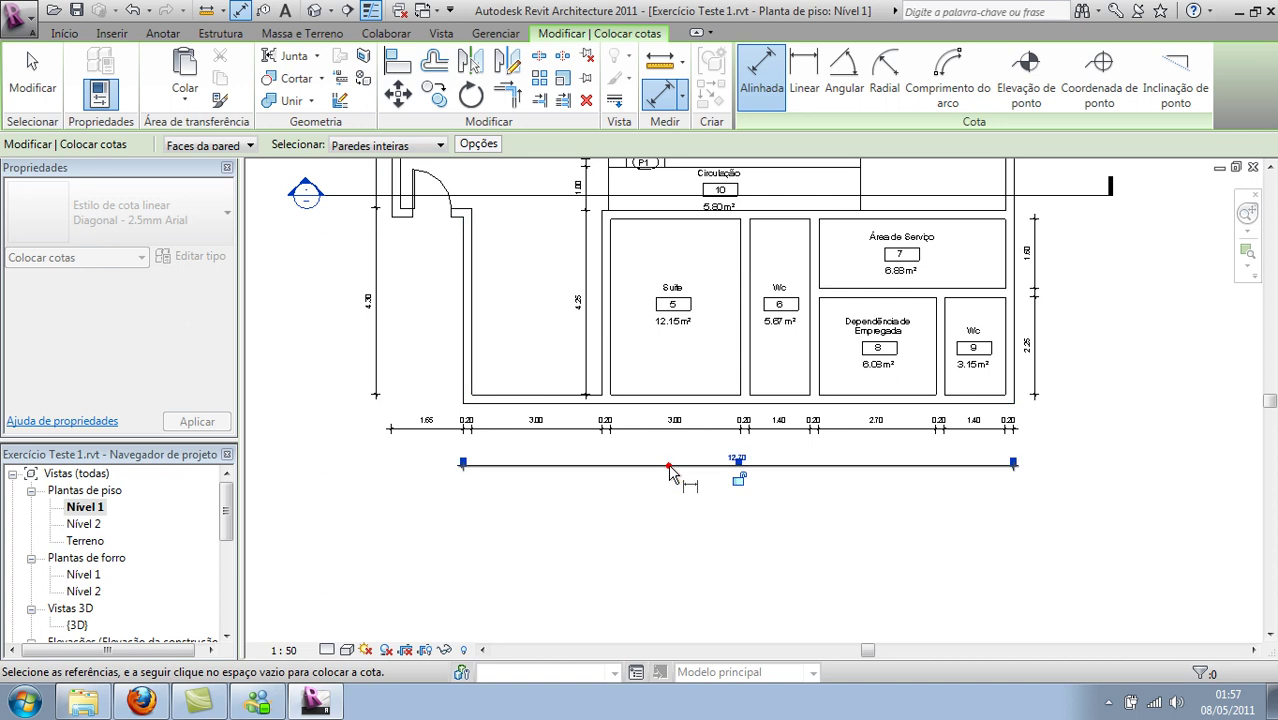
key("Escape")
key("Escape")
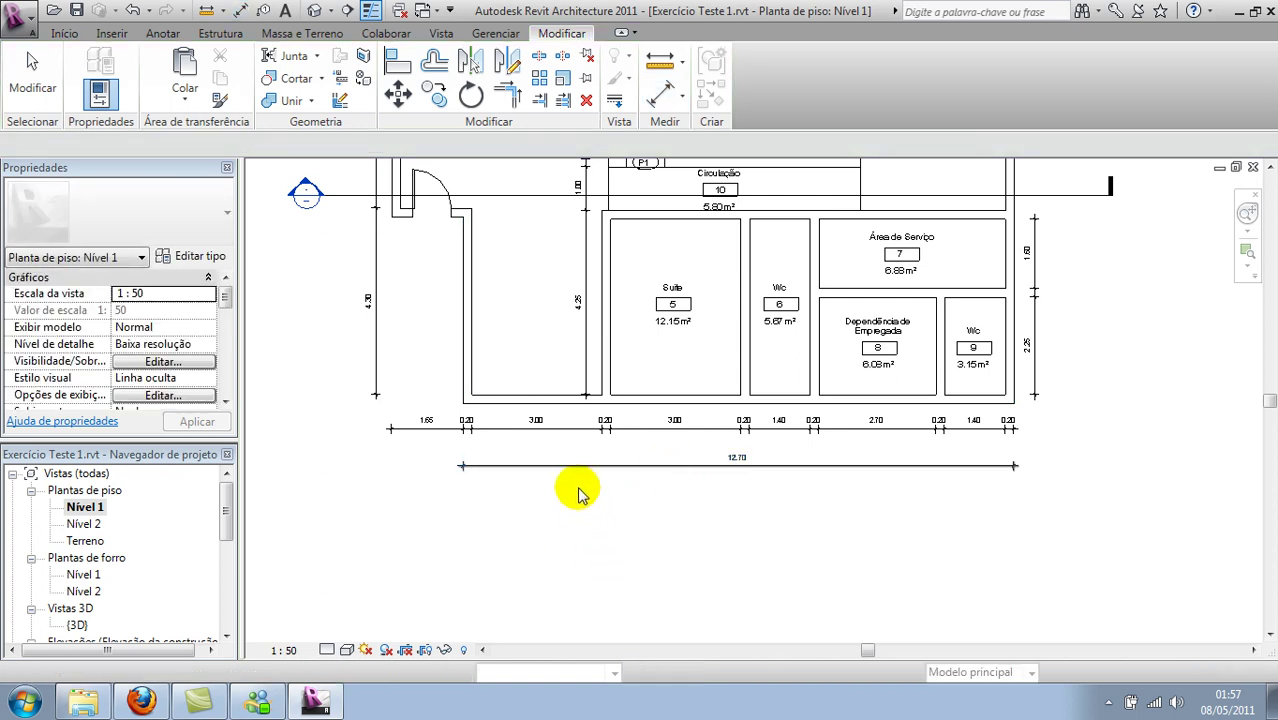
scroll(580, 500, "up", 1)
scroll(588, 528, "up", 1)
middle_click_drag(590, 528, 592, 546)
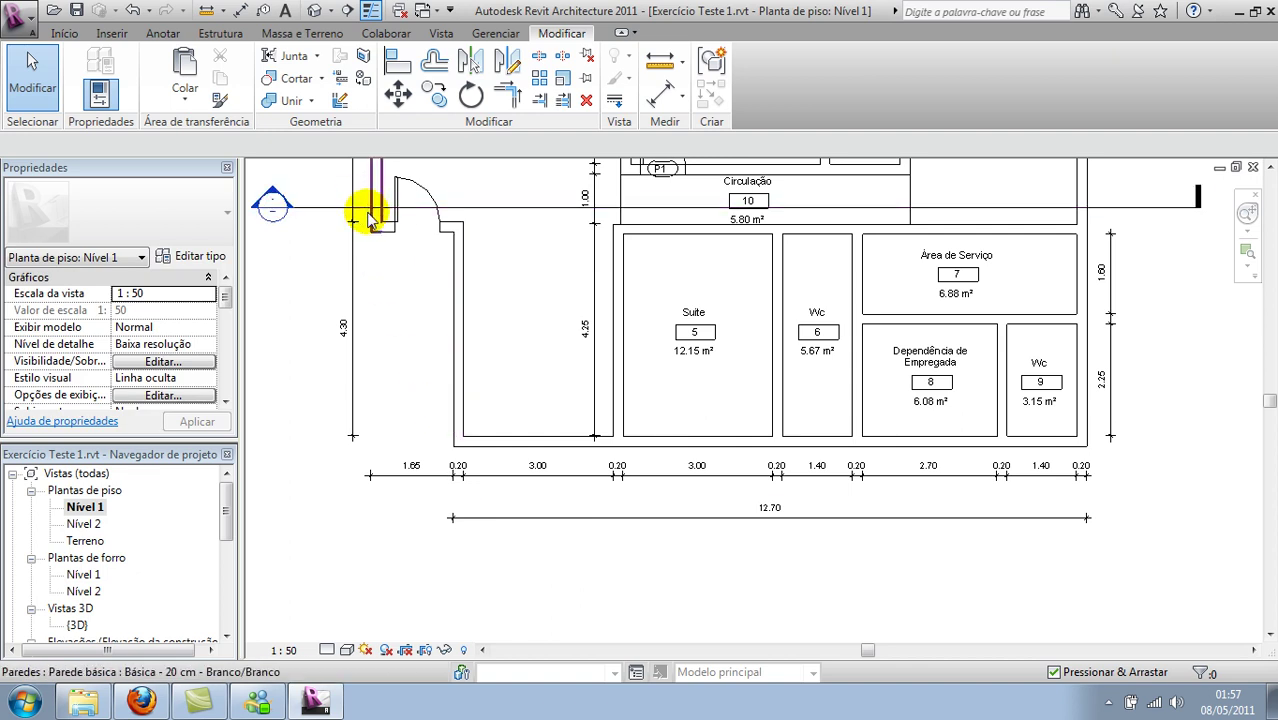
left_click(664, 522)
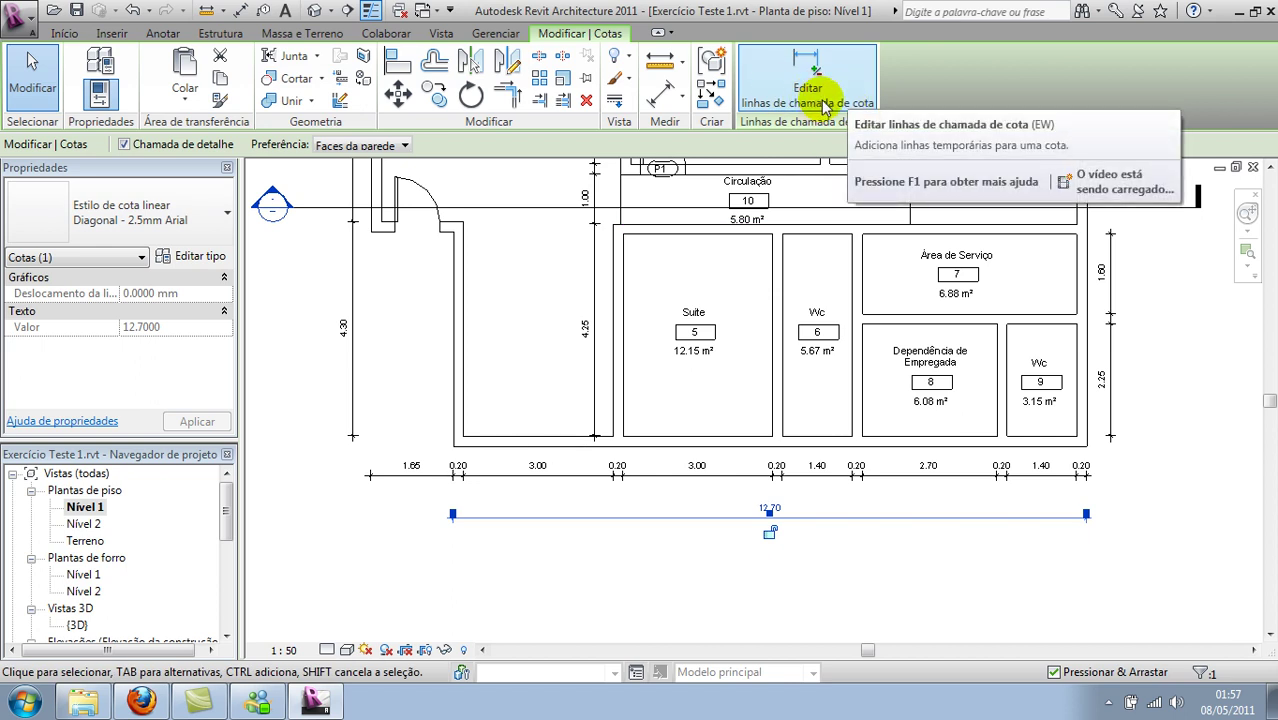
Edit the overall dimension's witness lines to reach the outer left wall, making it 14.35
left_click(826, 108)
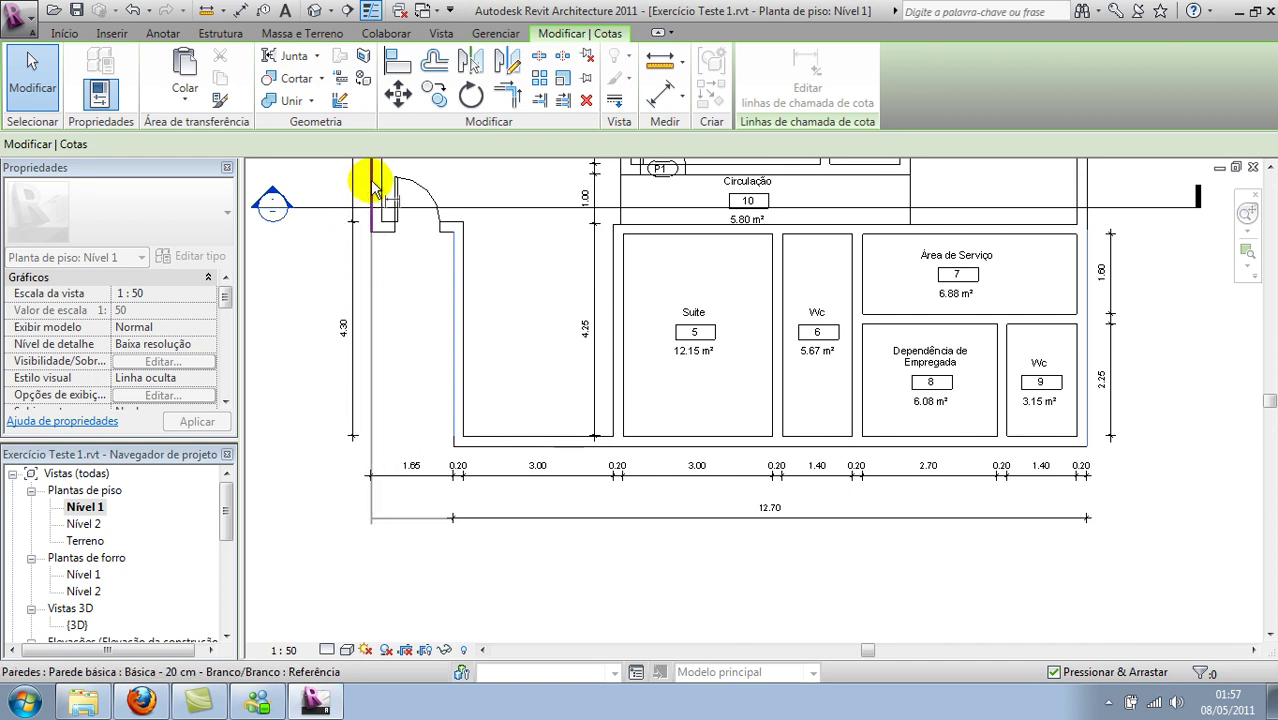
left_click(613, 365)
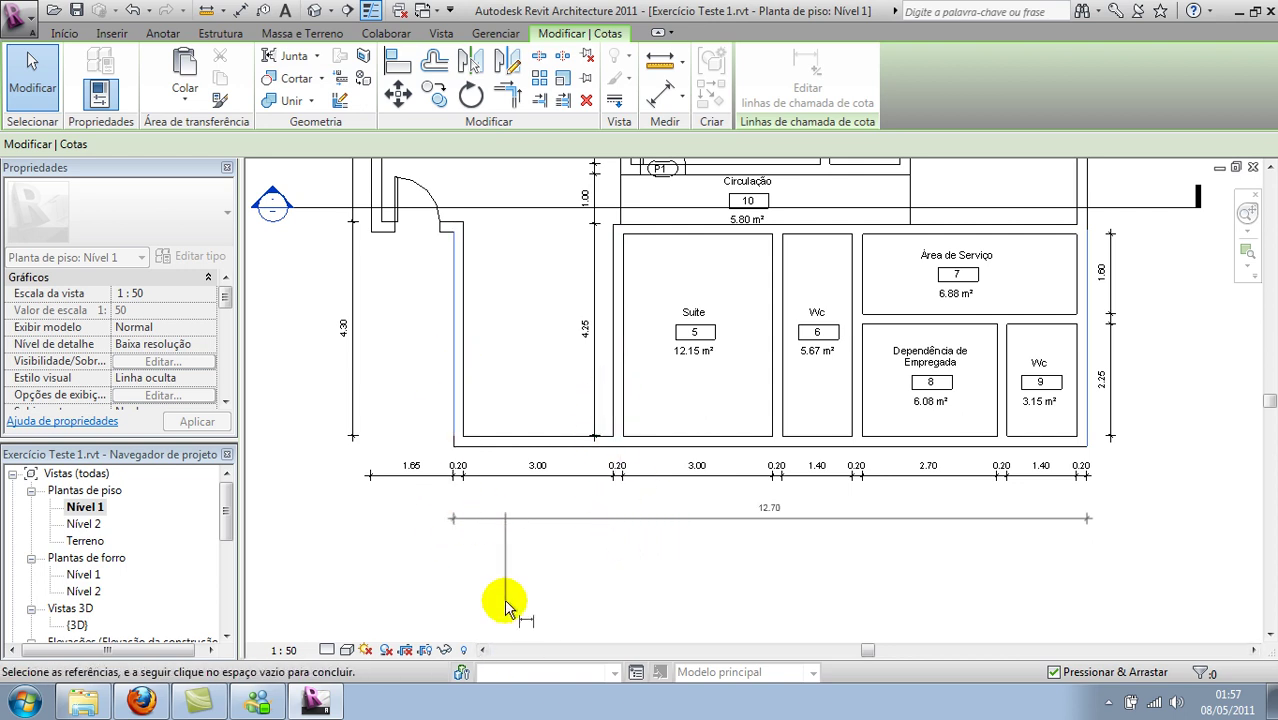
left_click(448, 351)
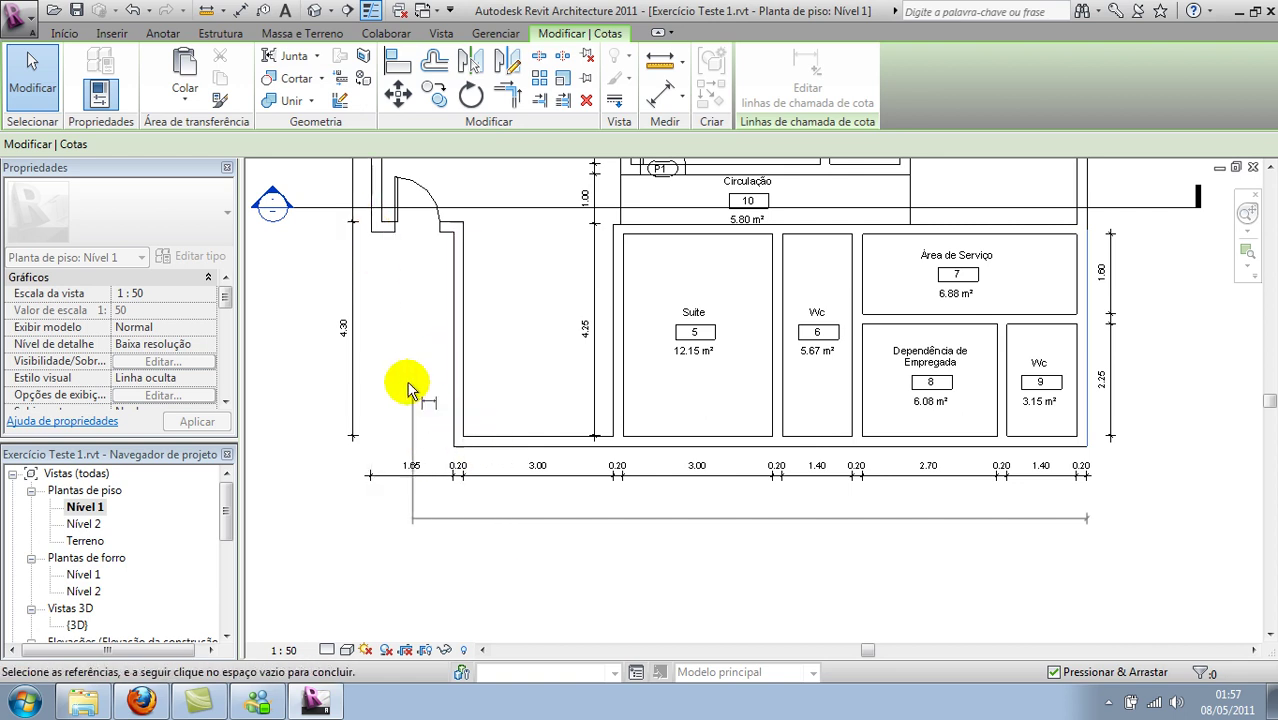
left_click(371, 176)
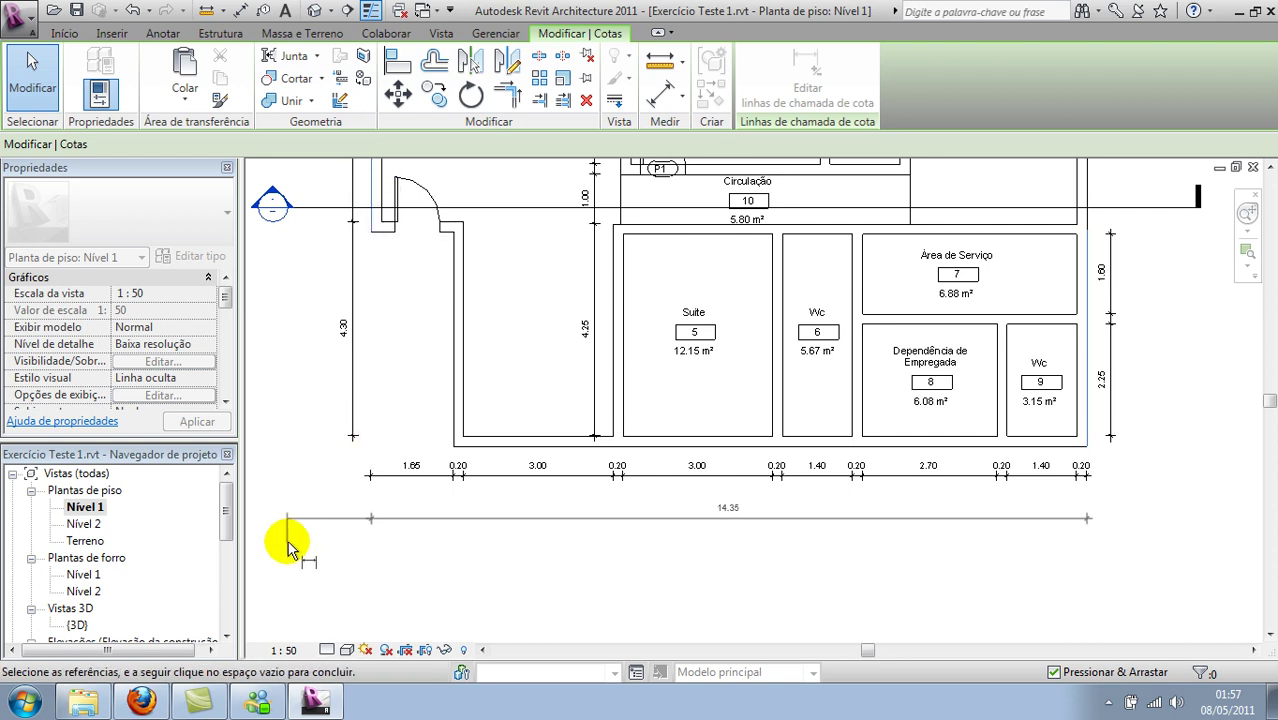
left_click(312, 576)
key("Escape")
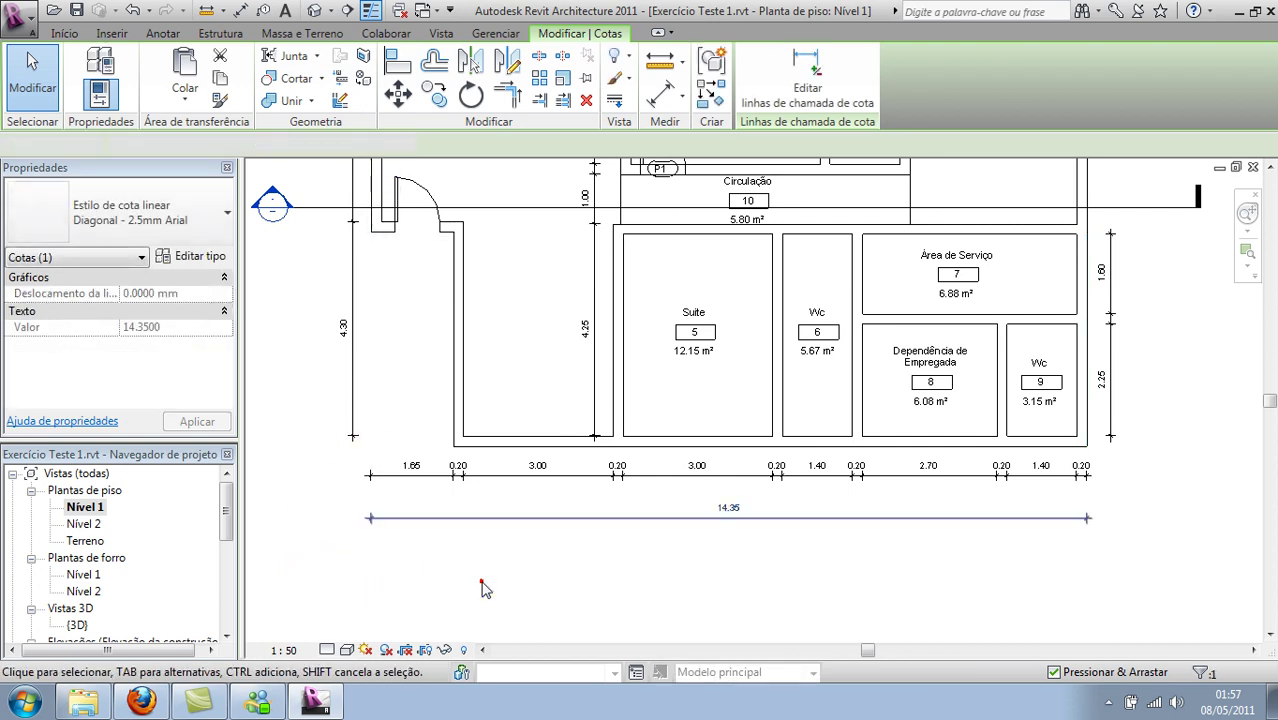
key("Escape")
Select the 14.35 overall and the room dimension chain below the bottom wall
scroll(613, 551, "up", 1)
scroll(622, 556, "down", 1)
mouse_move(622, 556)
middle_mouse_down()
mouse_move(633, 591)
mouse_move(618, 598)
middle_mouse_up()
scroll(640, 565, "down", 1)
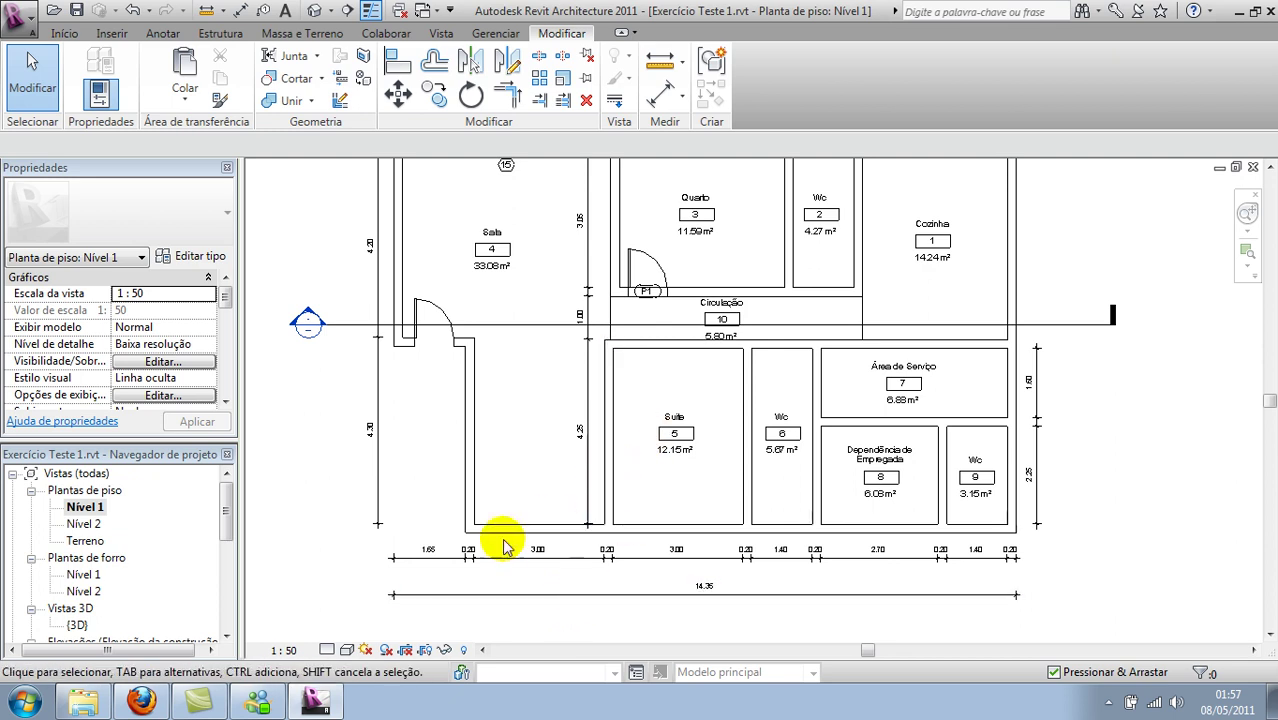
left_click(980, 594)
scroll(1108, 510, "down", 1)
scroll(915, 605, "up", 2)
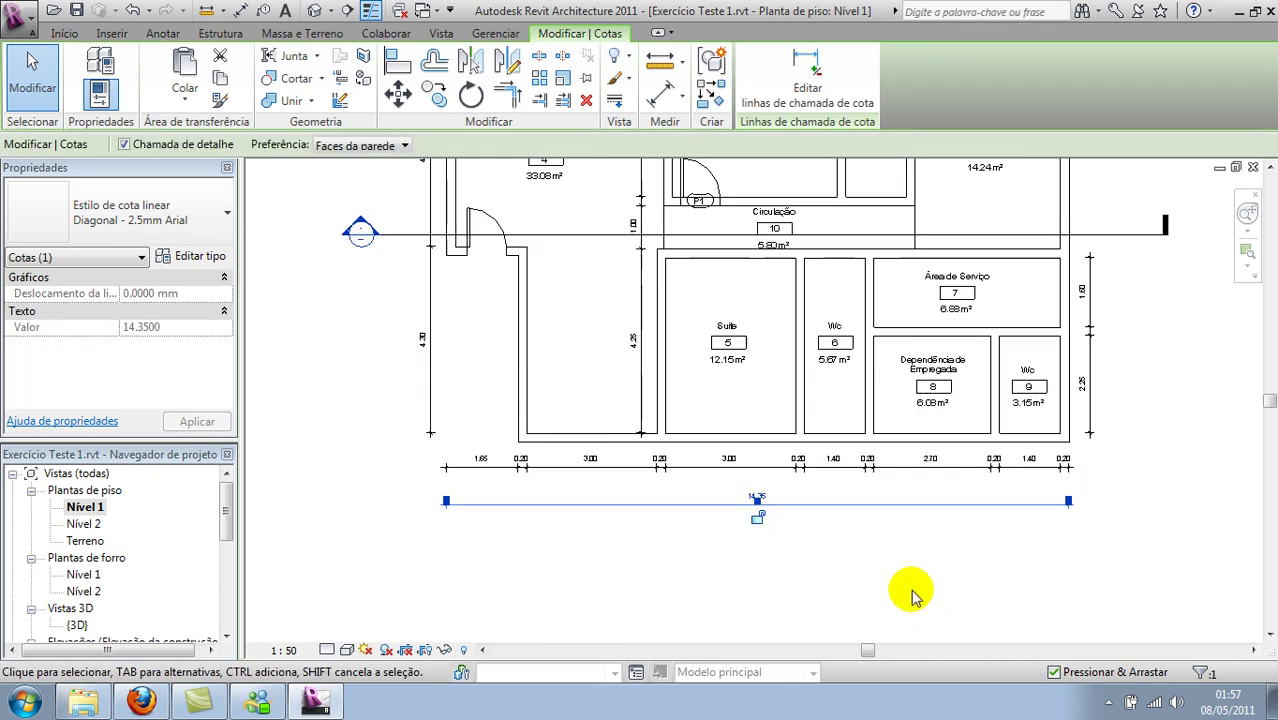
mouse_move(893, 565)
left_mouse_down()
mouse_move(617, 512)
mouse_move(500, 465)
left_mouse_up()
Delete the selected bottom strings and place a new 12.70 overall dimension below the bottom wall
key("Delete")
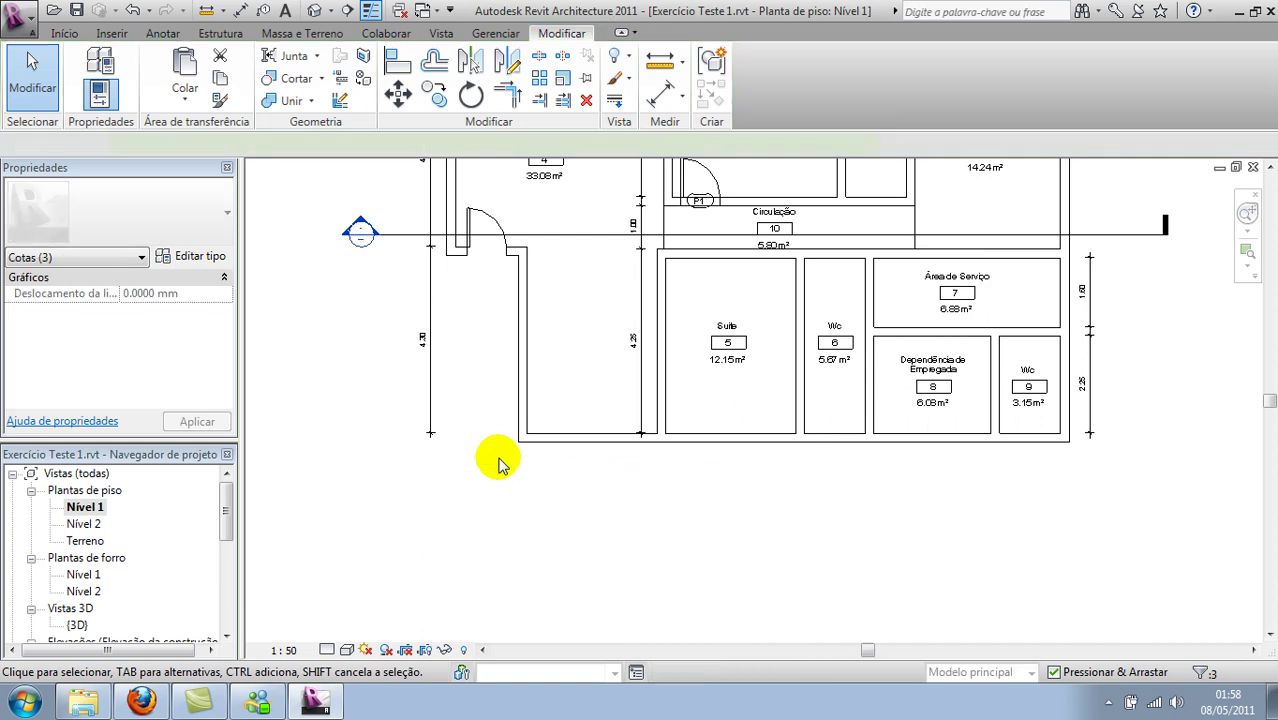
key("d")
key("i")
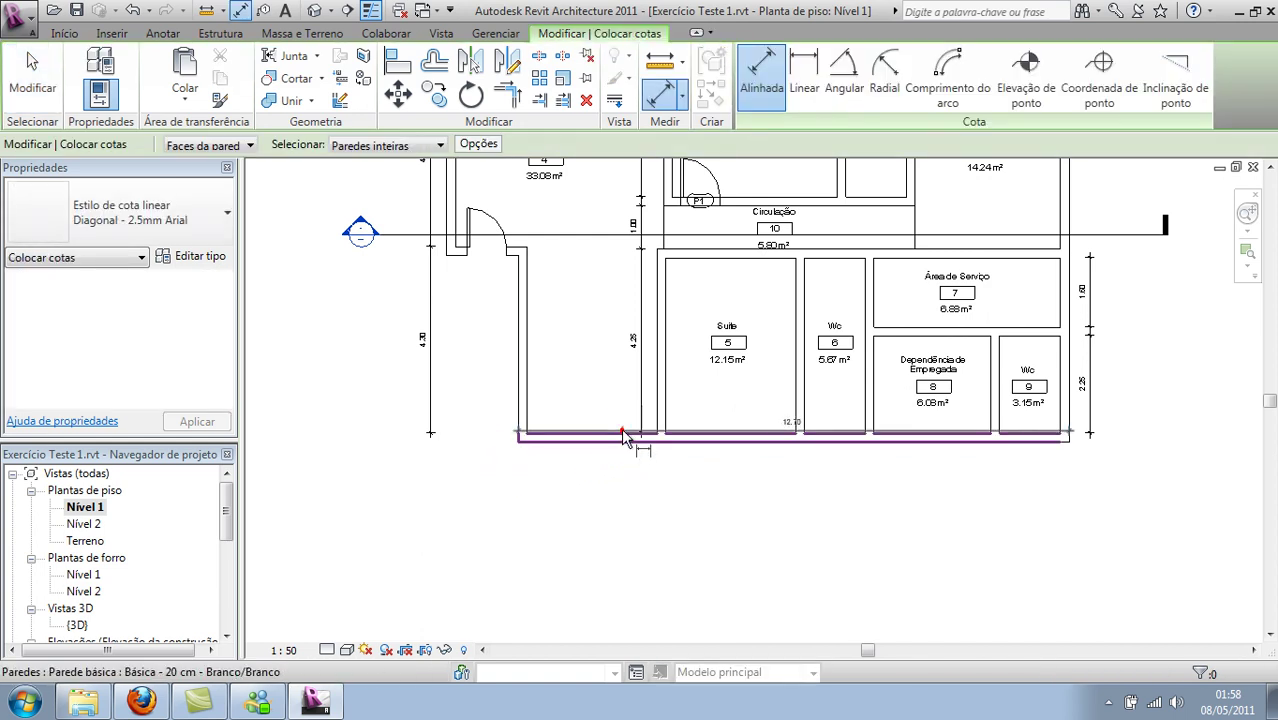
left_click(557, 452)
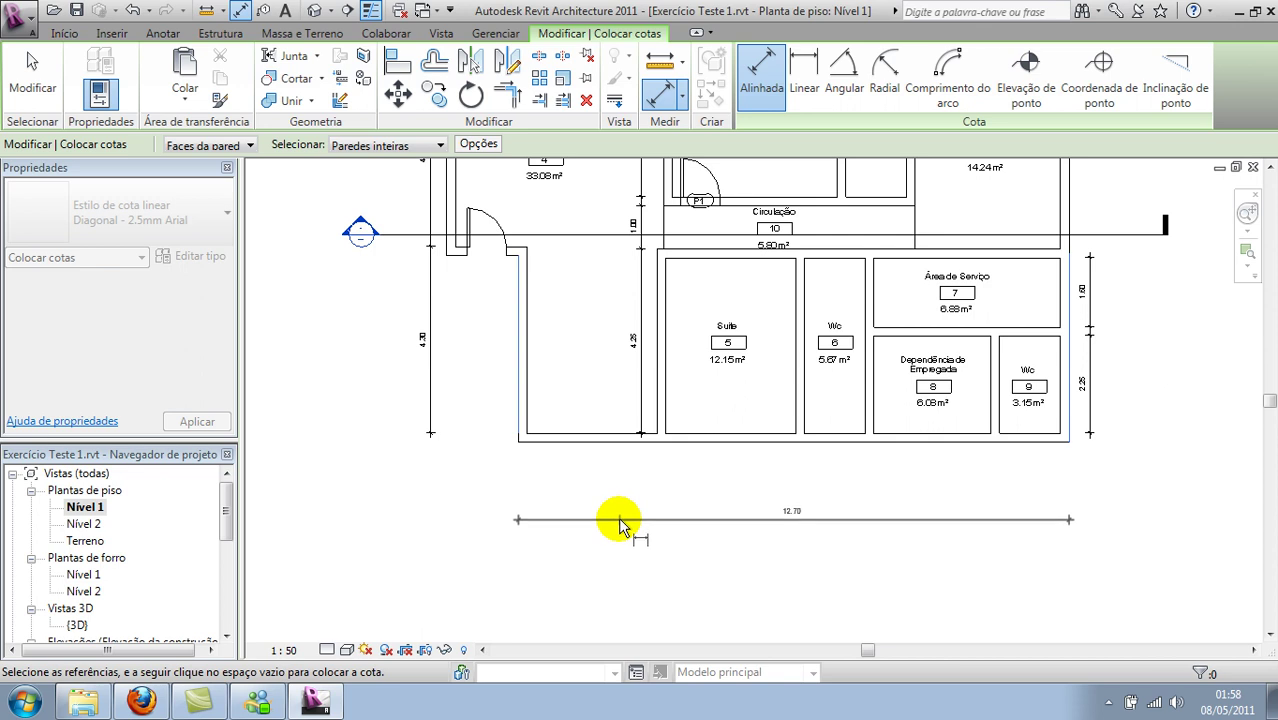
left_click(619, 520)
left_click(620, 525)
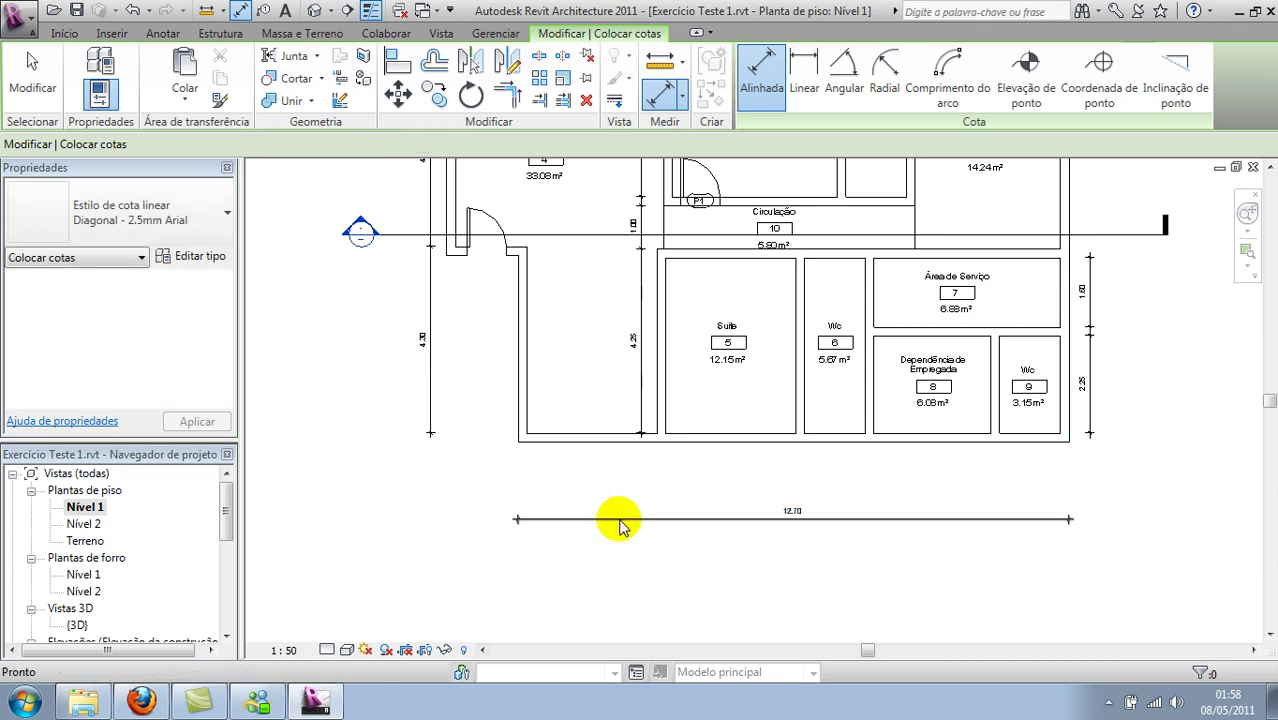
With Intersecting Walls ticked in Options, place a wall-by-wall chain below the bottom wall
key("Escape")
key("d")
key("i")
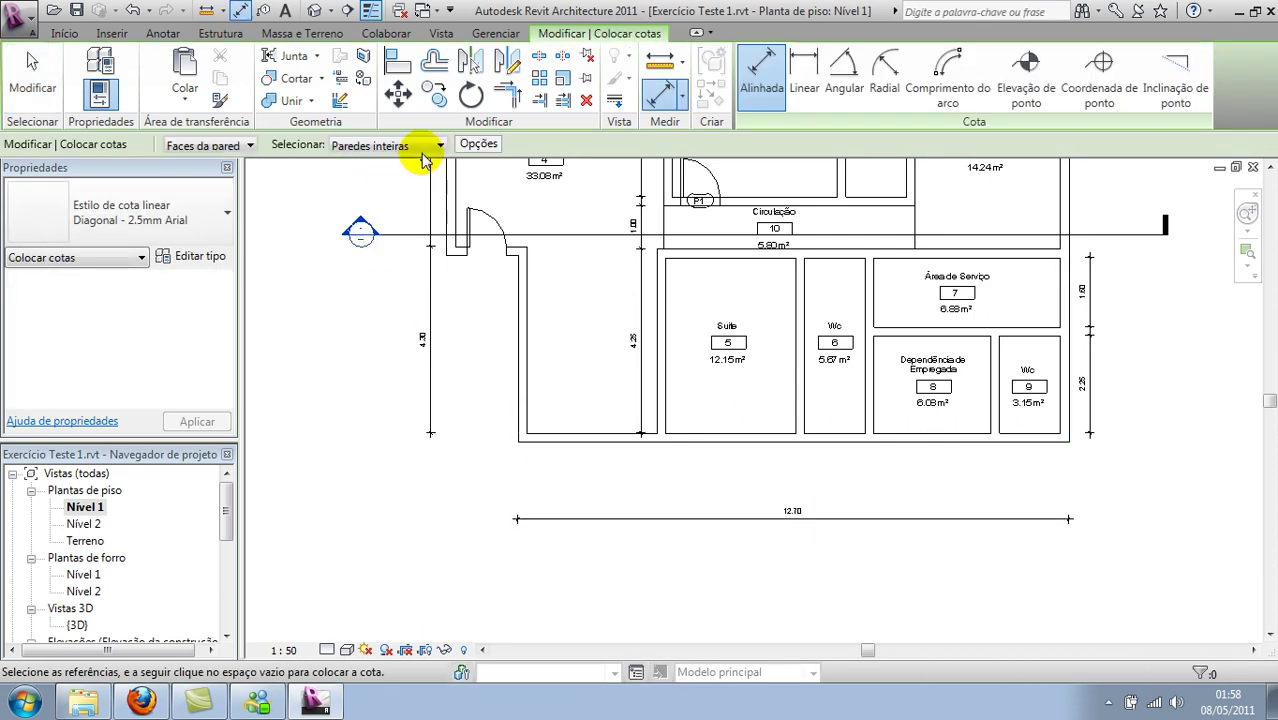
left_click(479, 144)
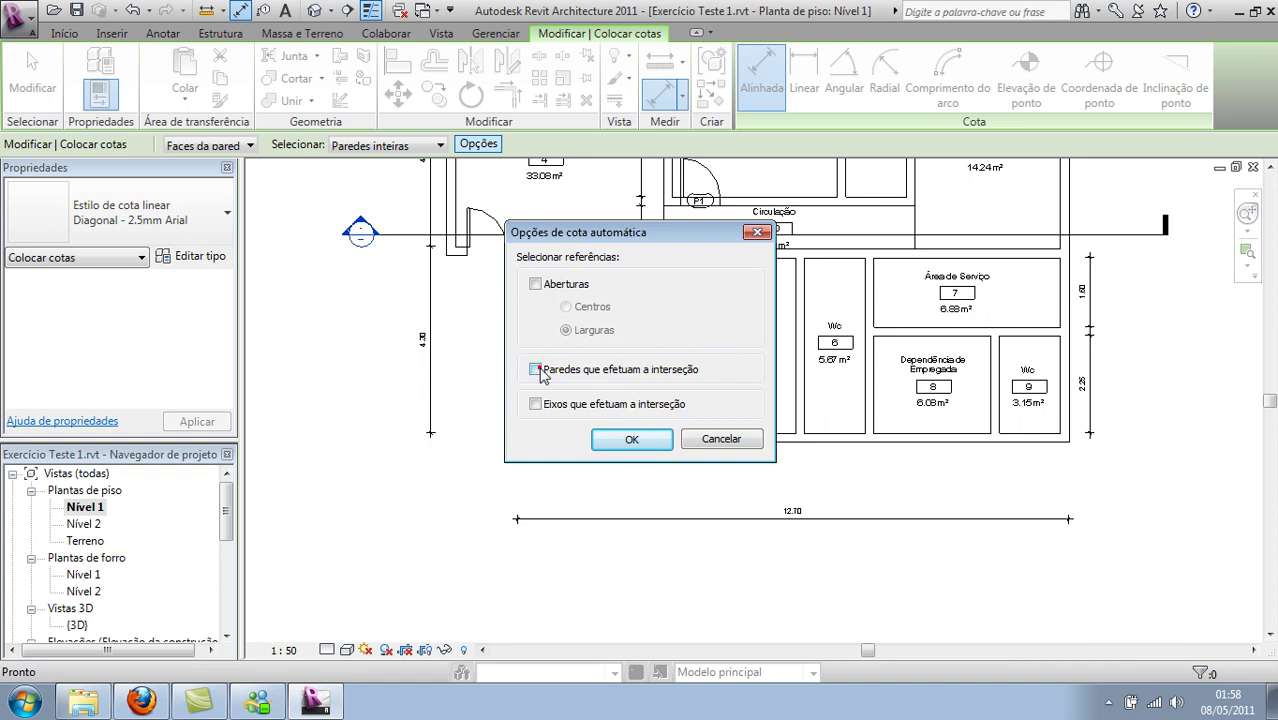
left_click(636, 441)
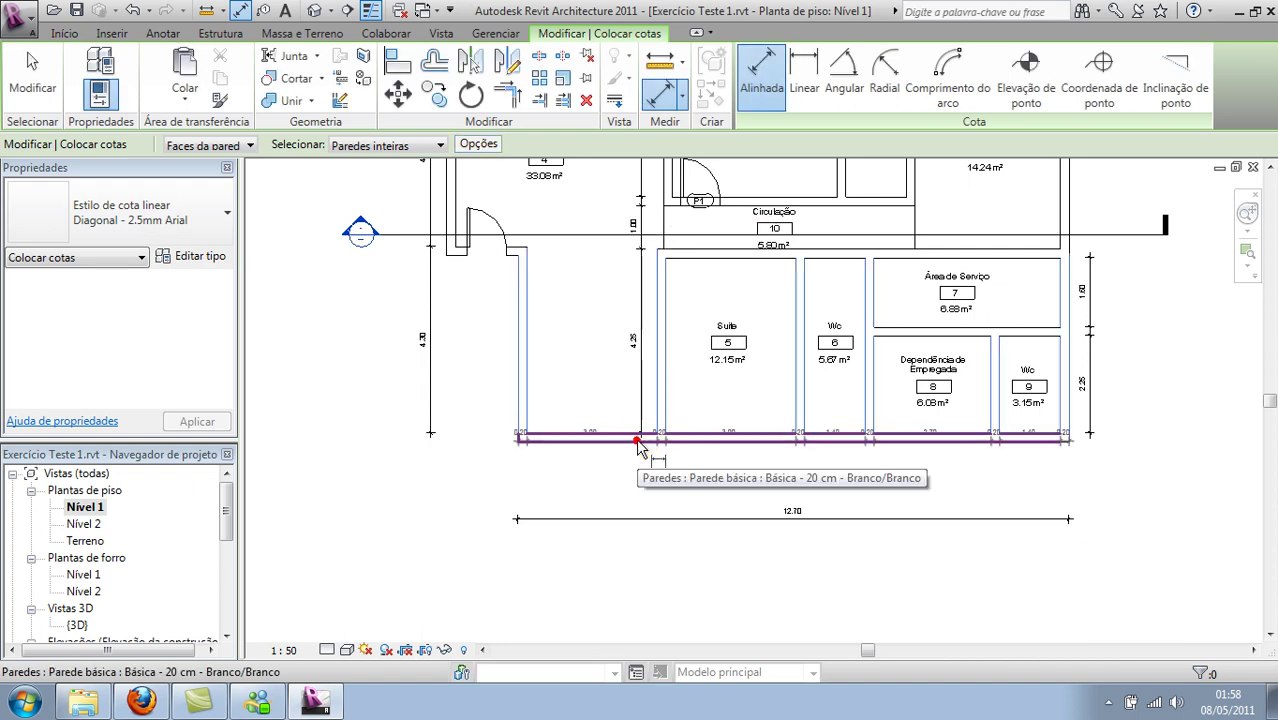
left_click(641, 437)
left_click(634, 506)
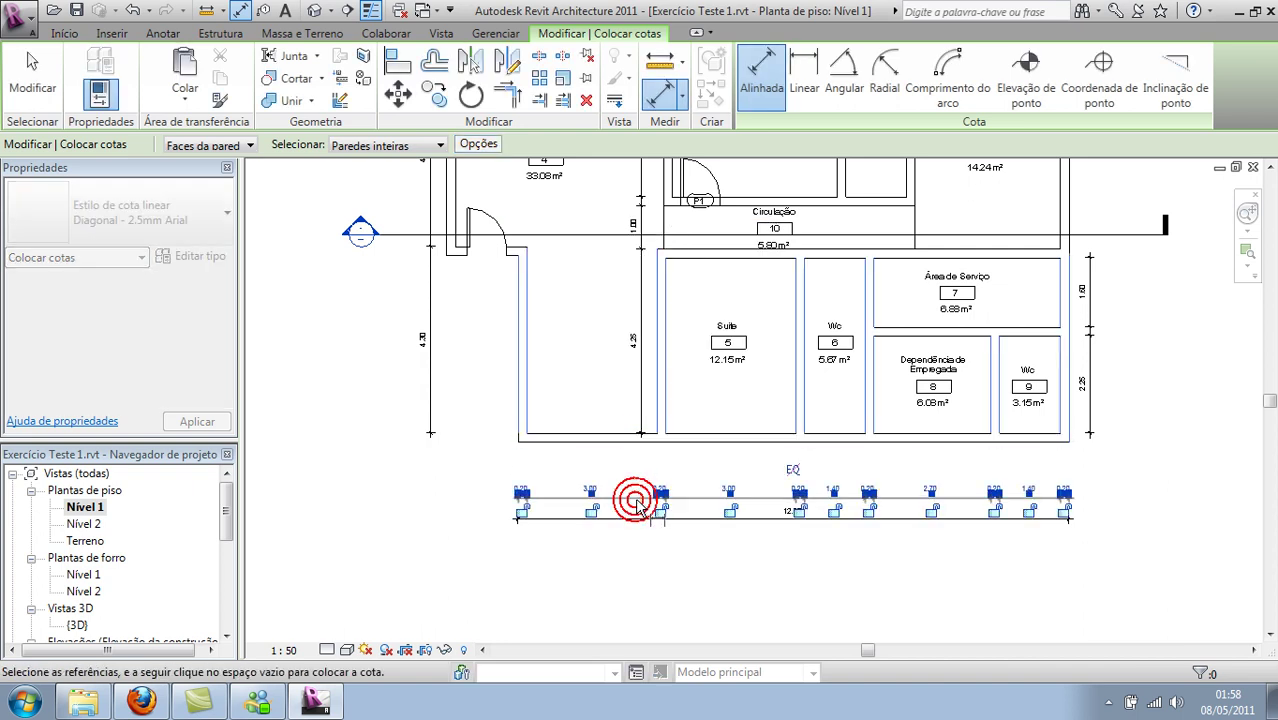
key("Escape")
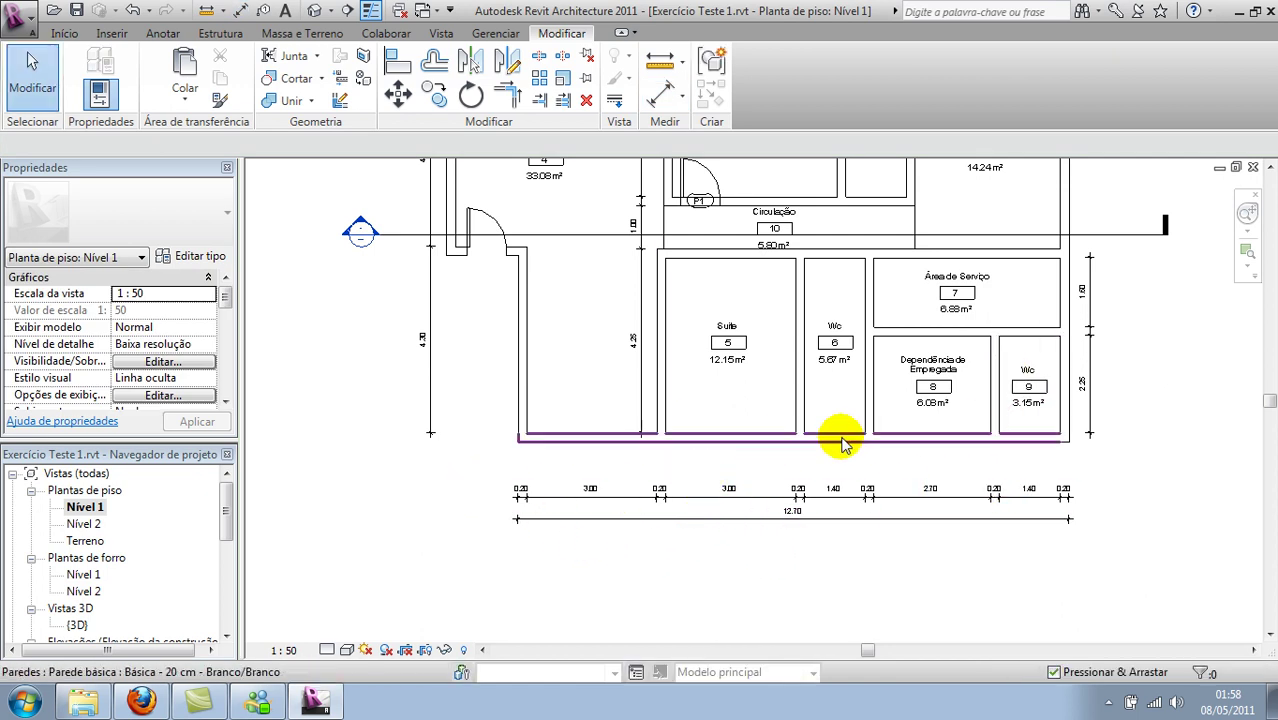
Place windows in the bottom walls near the Suite, Wc 6 and room 8, Wc 9's right wall, and the Suite
scroll(846, 437, "up", 1)
scroll(876, 471, "up", 1)
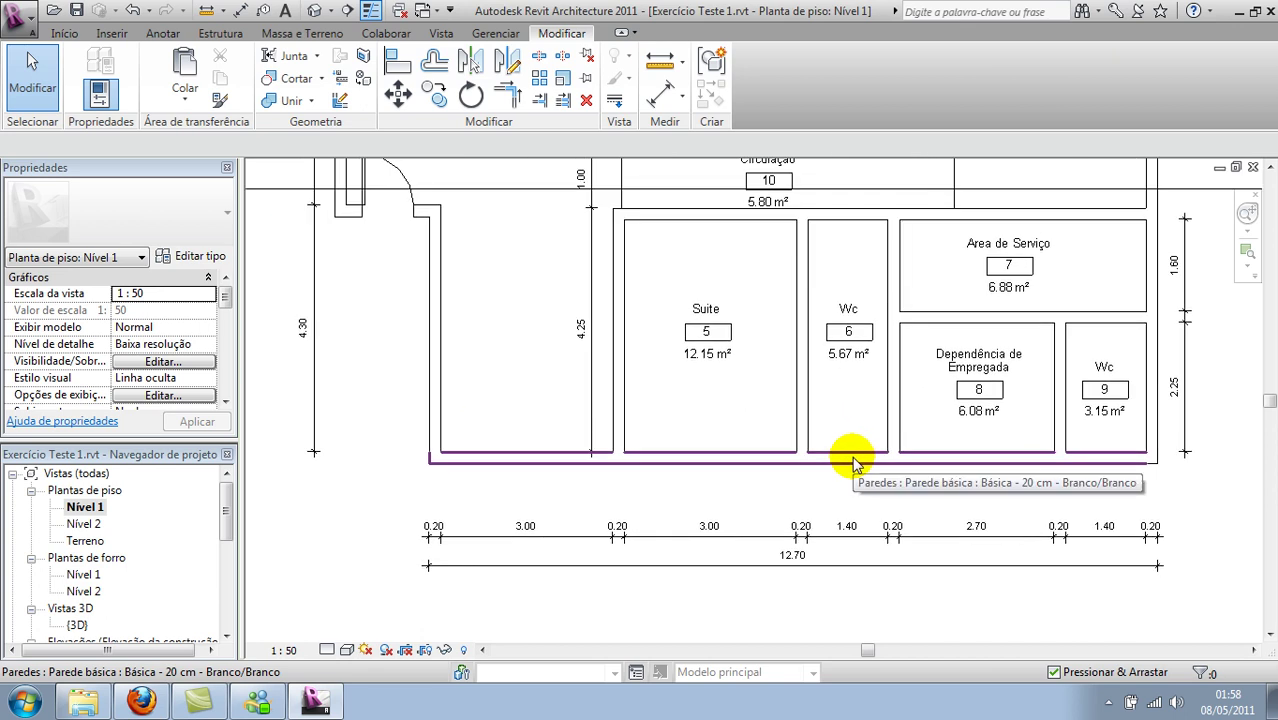
key("w")
key("n")
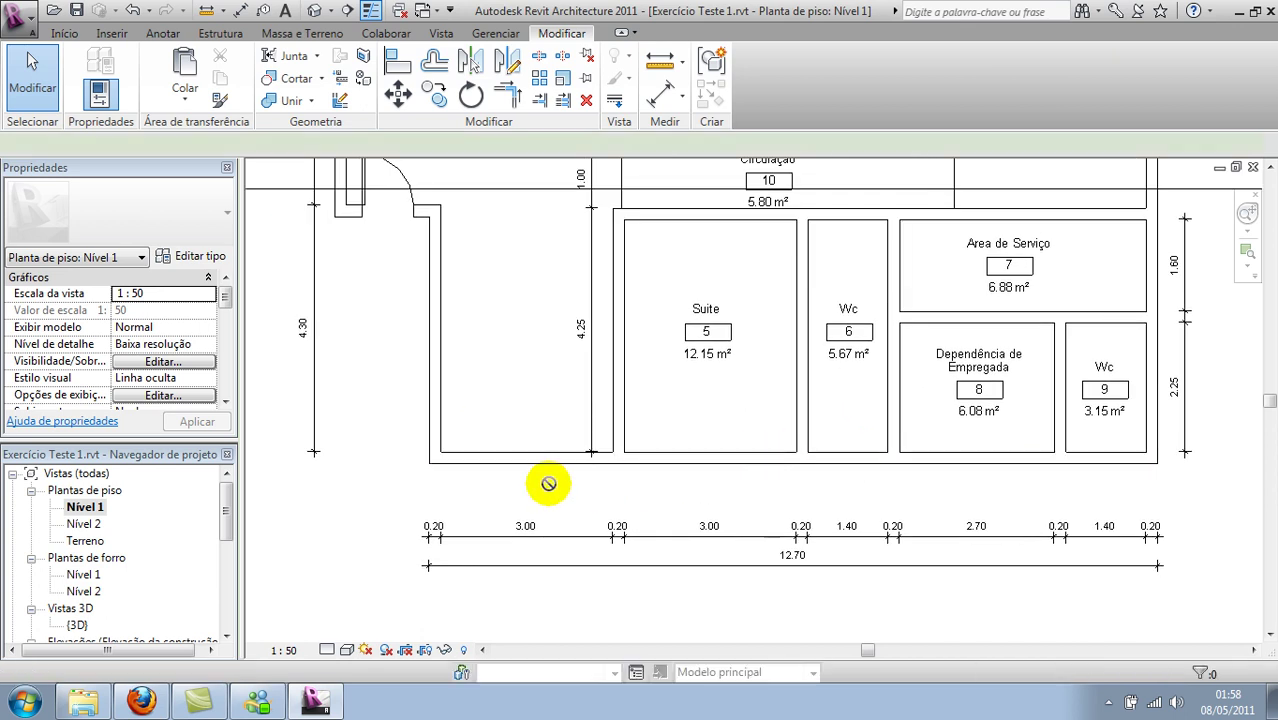
left_click(524, 459)
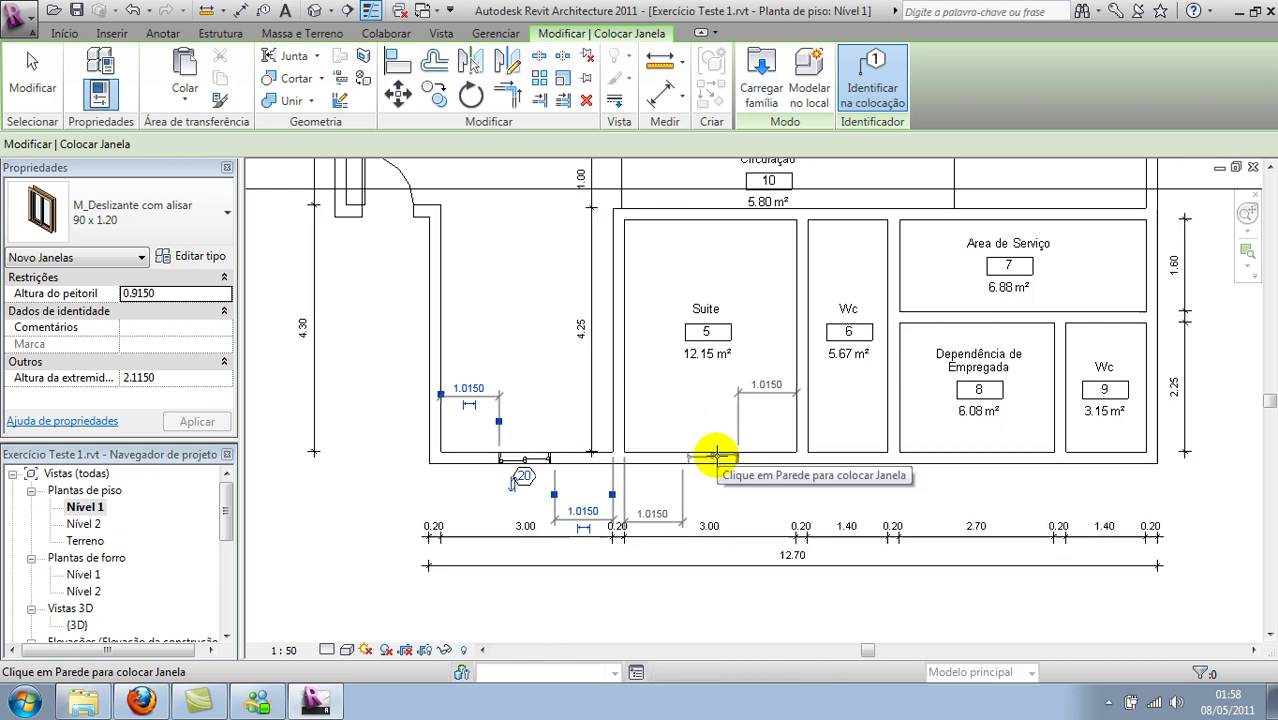
left_click(843, 459)
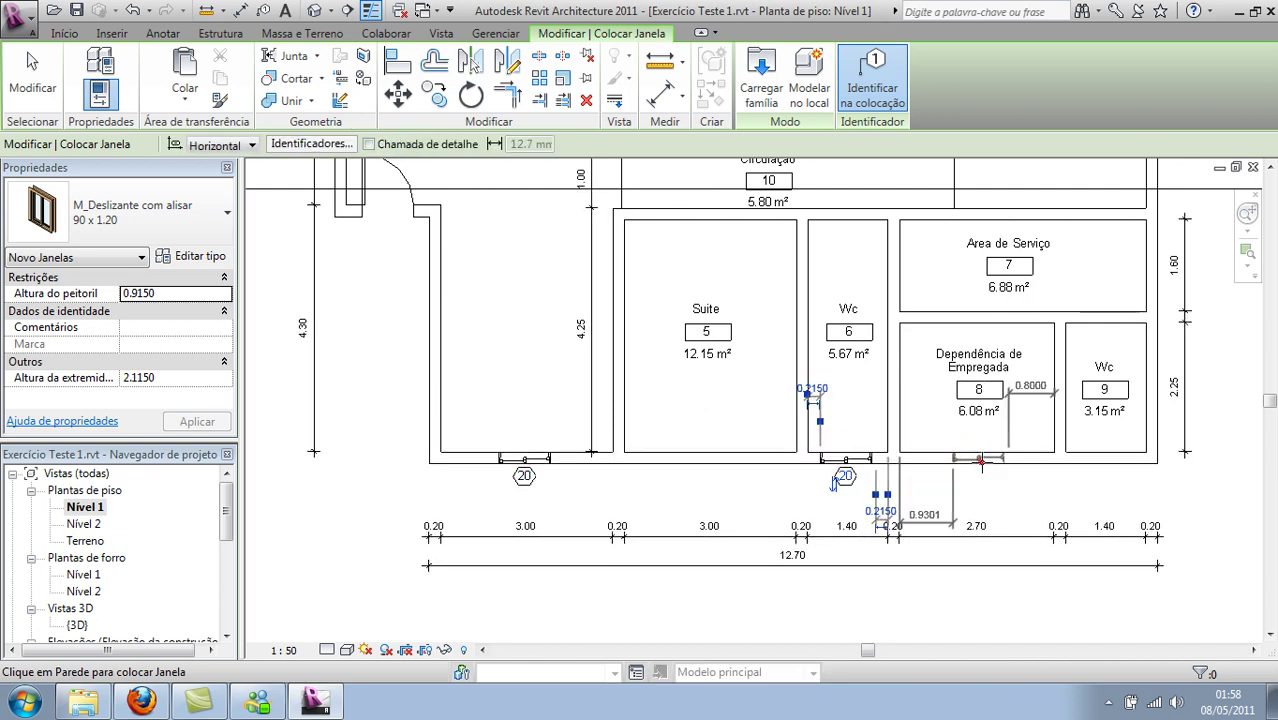
left_click(980, 460)
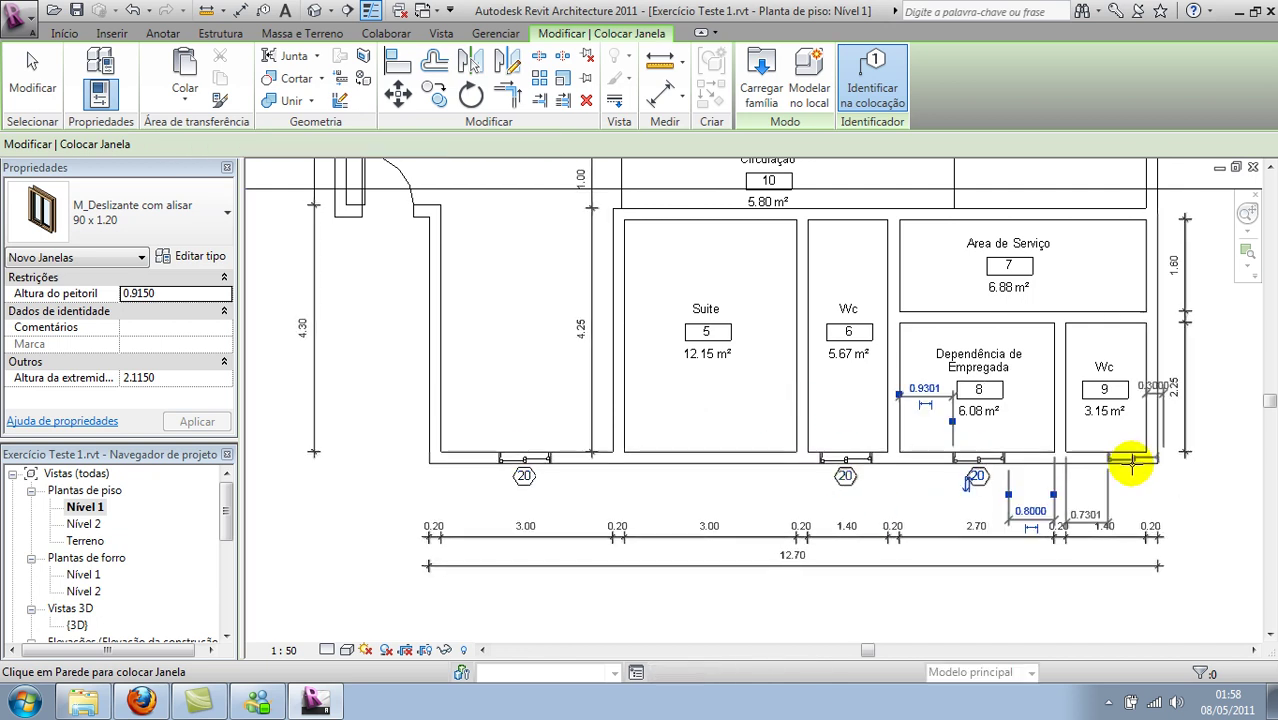
left_click(1157, 380)
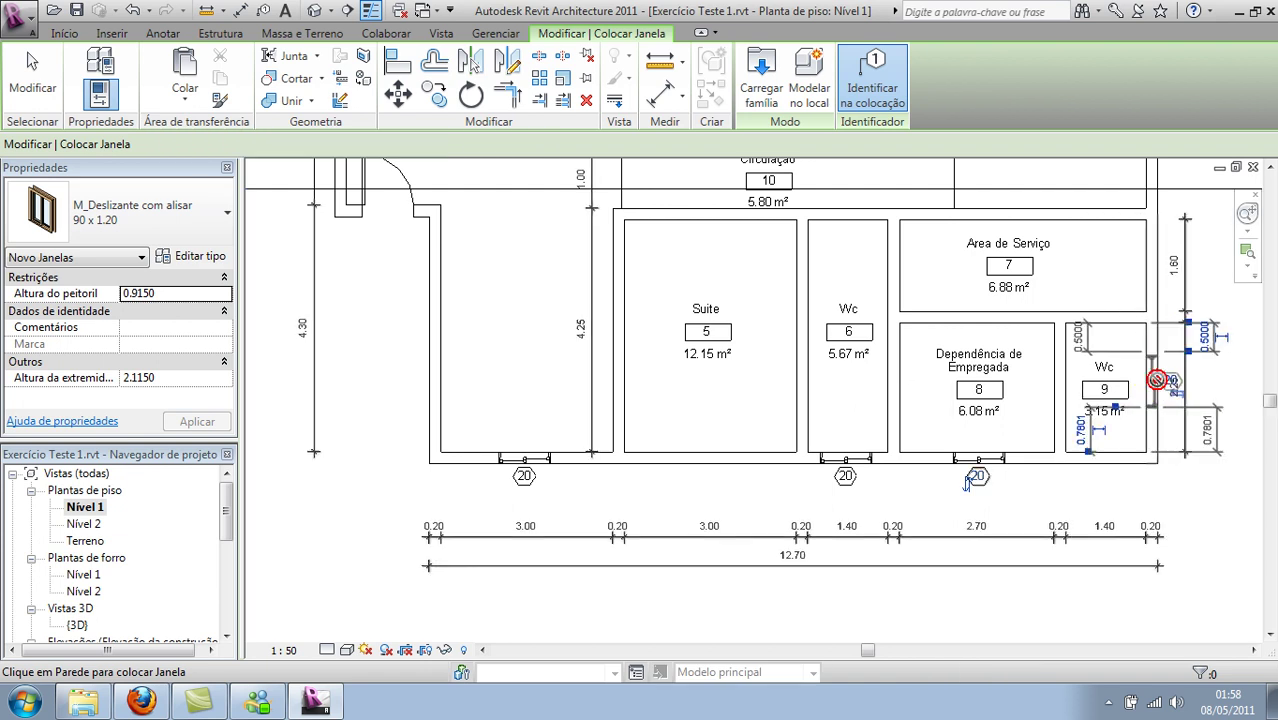
left_click(708, 460)
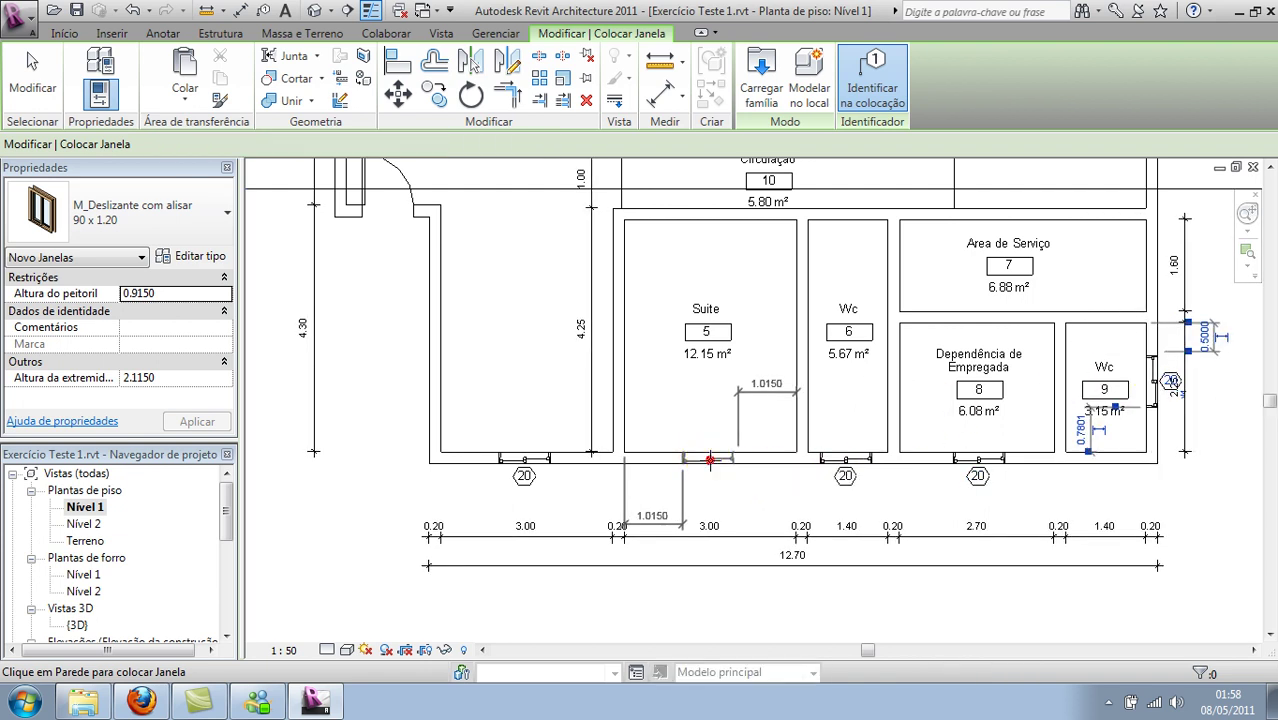
key("Escape")
scroll(797, 517, "down", 2)
scroll(797, 517, "up", 3)
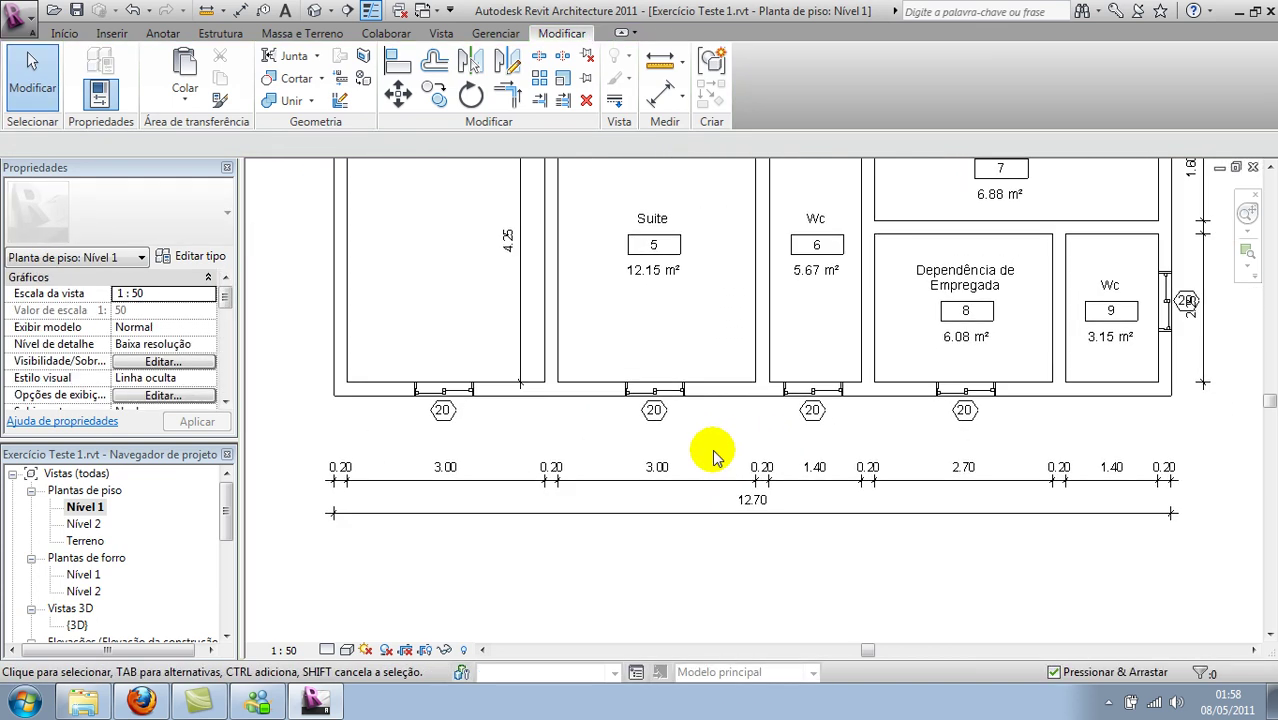
Move the two bottom dimension strings further down
left_click_drag(1018, 575, 590, 452)
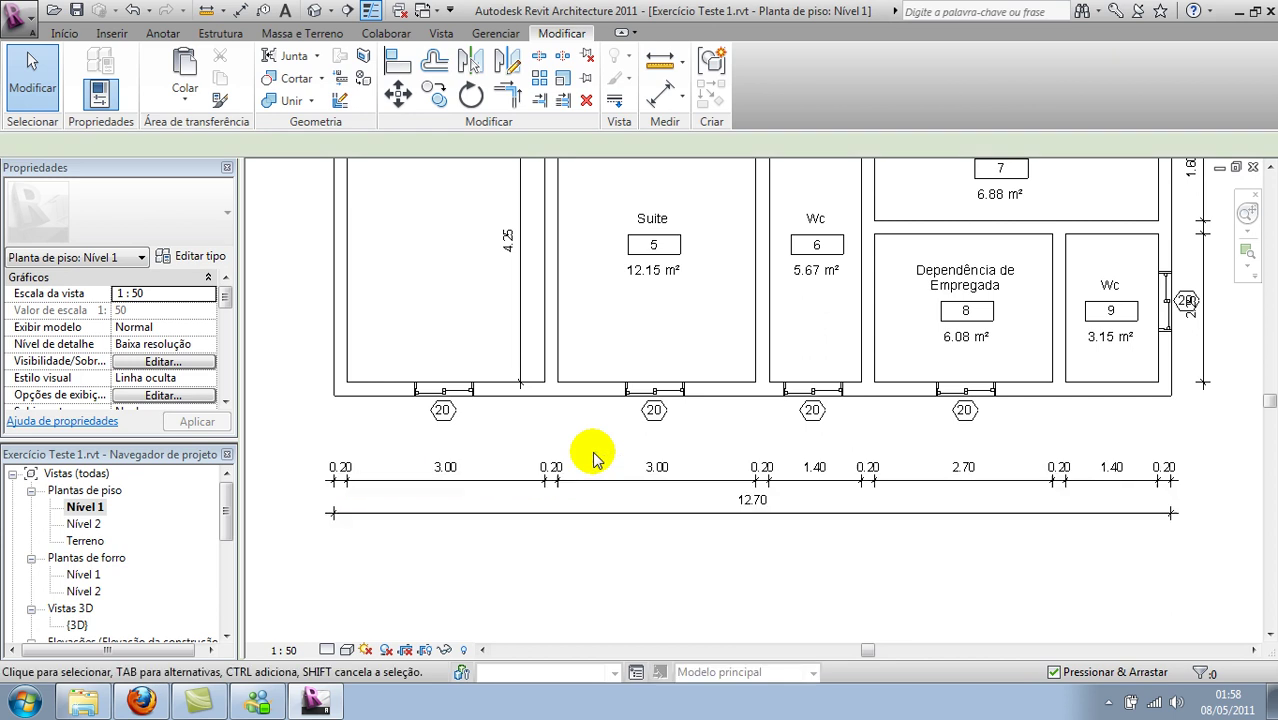
left_click_drag(648, 500, 650, 514)
left_click(791, 584)
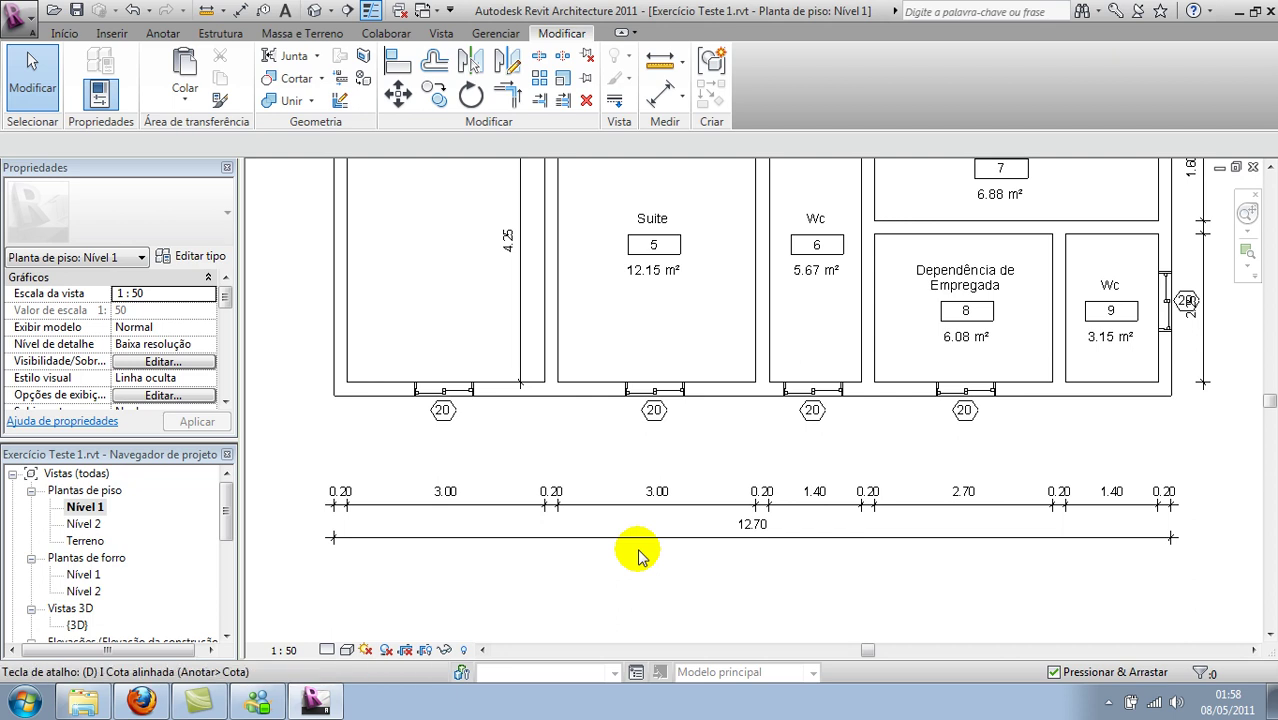
Place a chain measuring the bottom wall's window openings (0.20, 1.02, 0.97, 1.02…) above the existing strings
key("i")
left_click(478, 145)
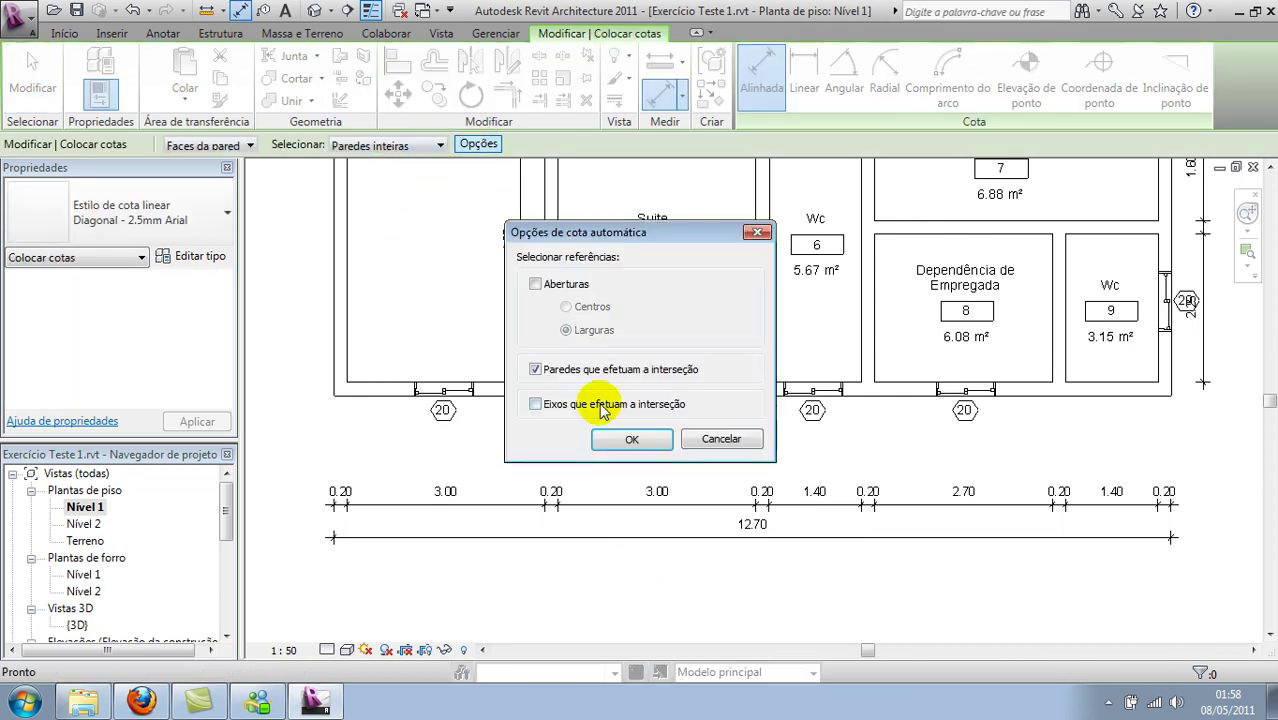
left_click(645, 440)
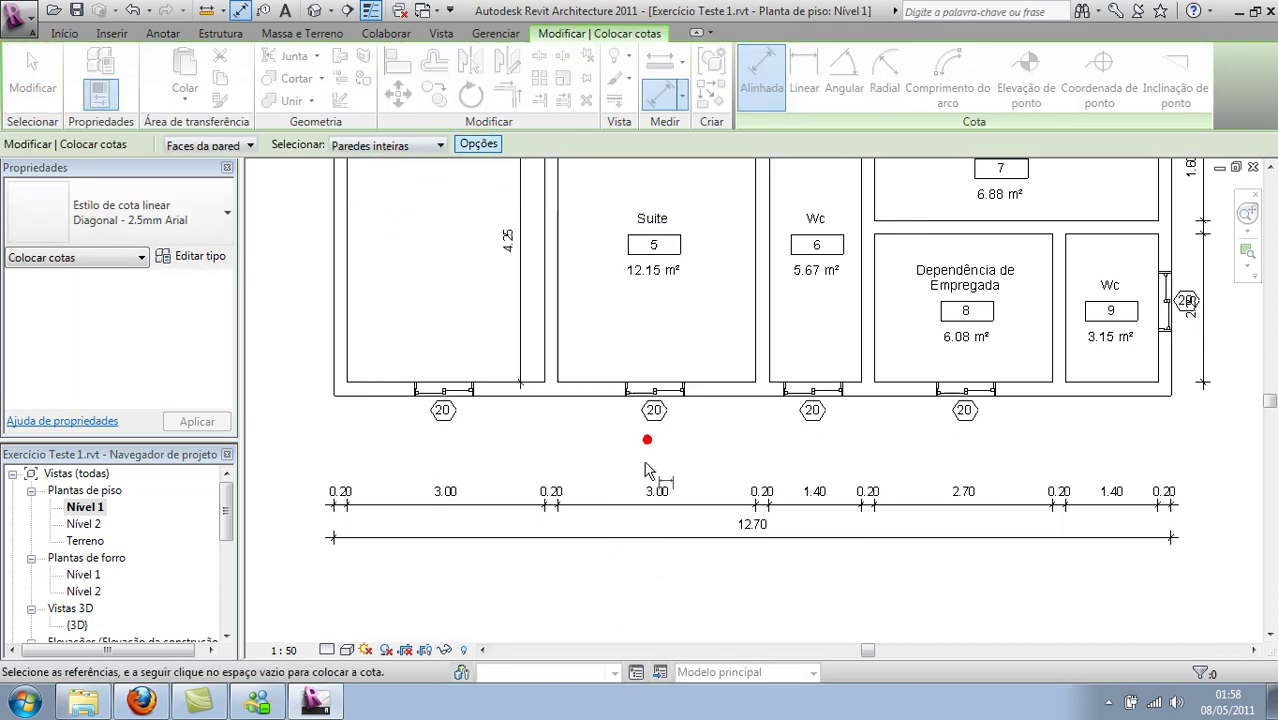
left_click(585, 392)
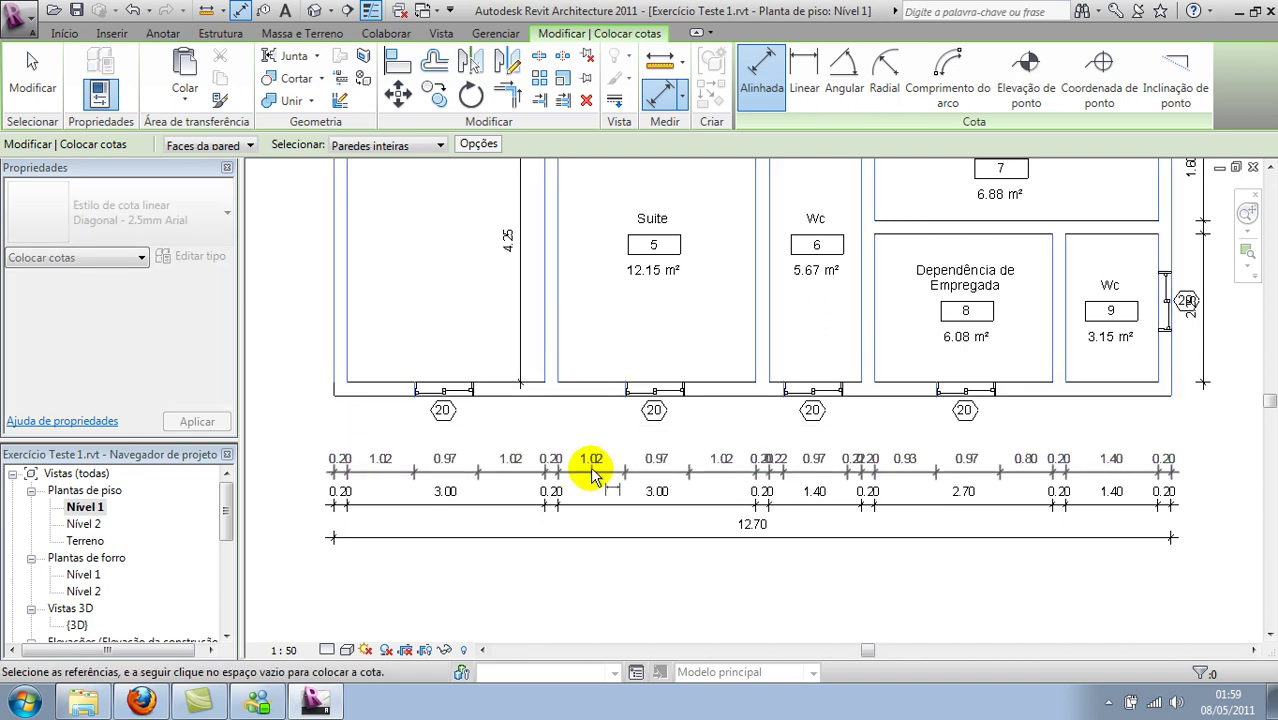
left_click(592, 472)
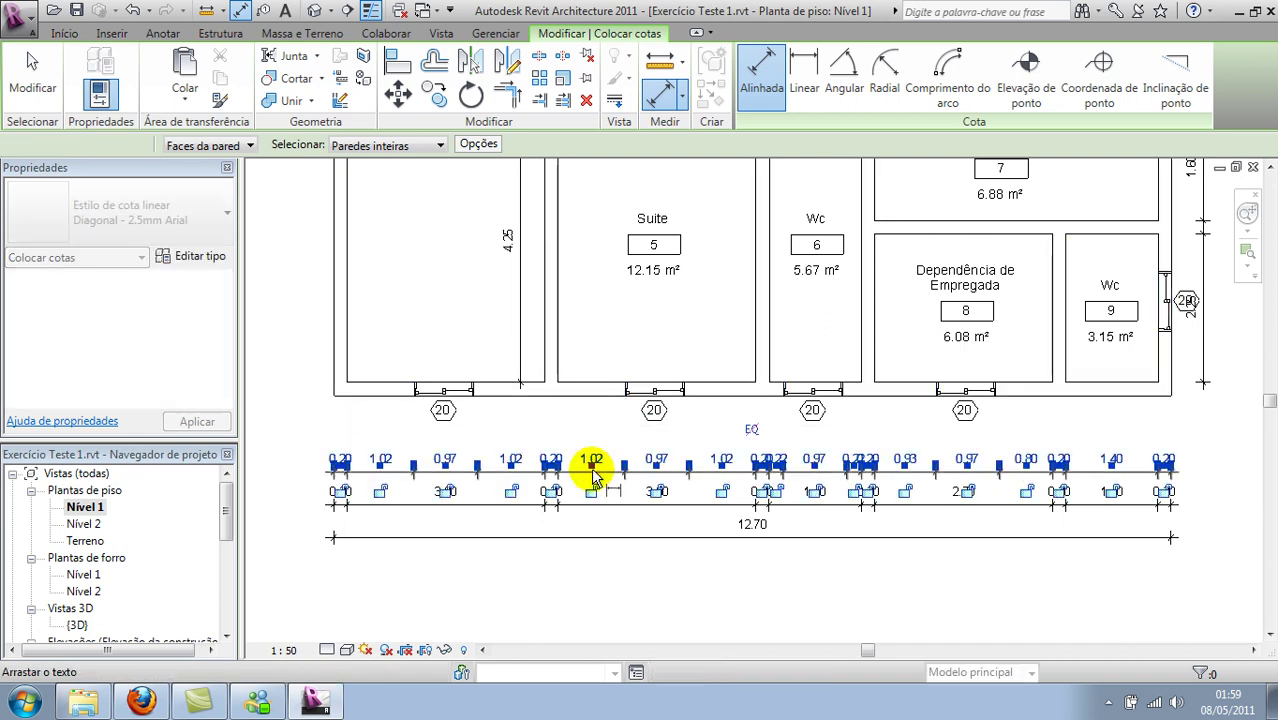
key("Escape")
key("Escape")
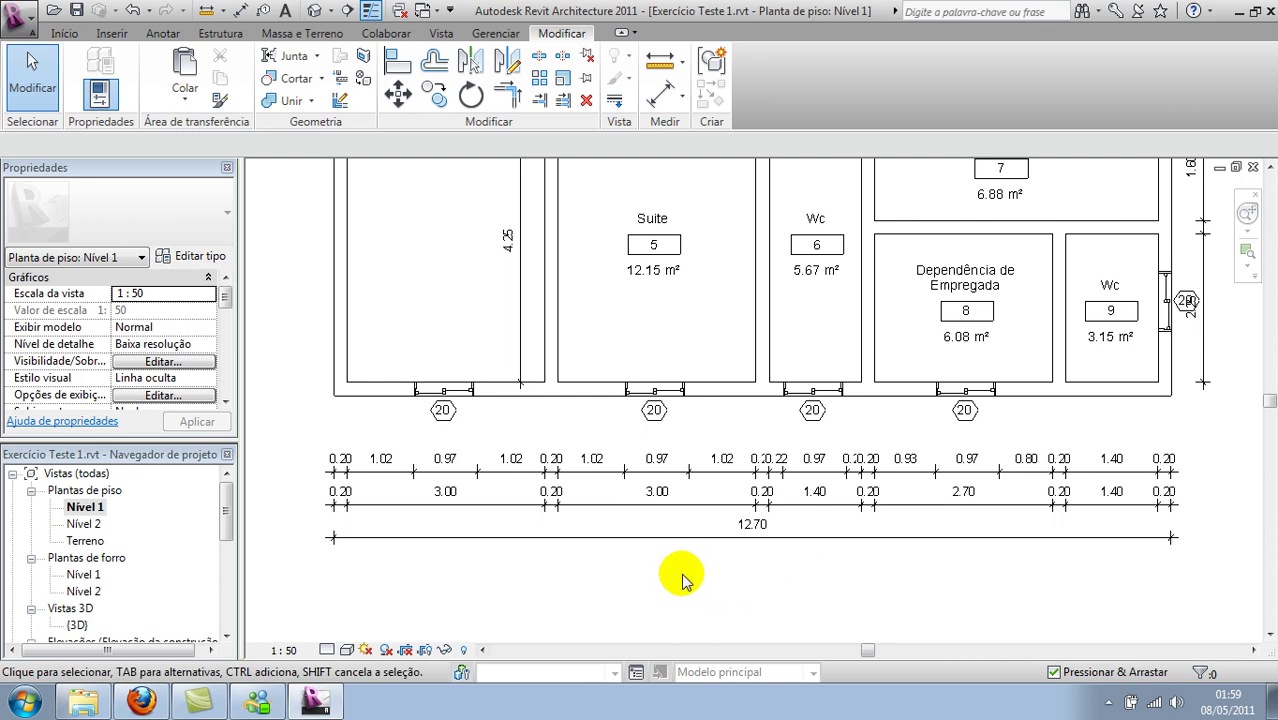
Restart DI with openings measured by Larguras, pick the bottom wall, then cancel the extra chain
key("d")
key("i")
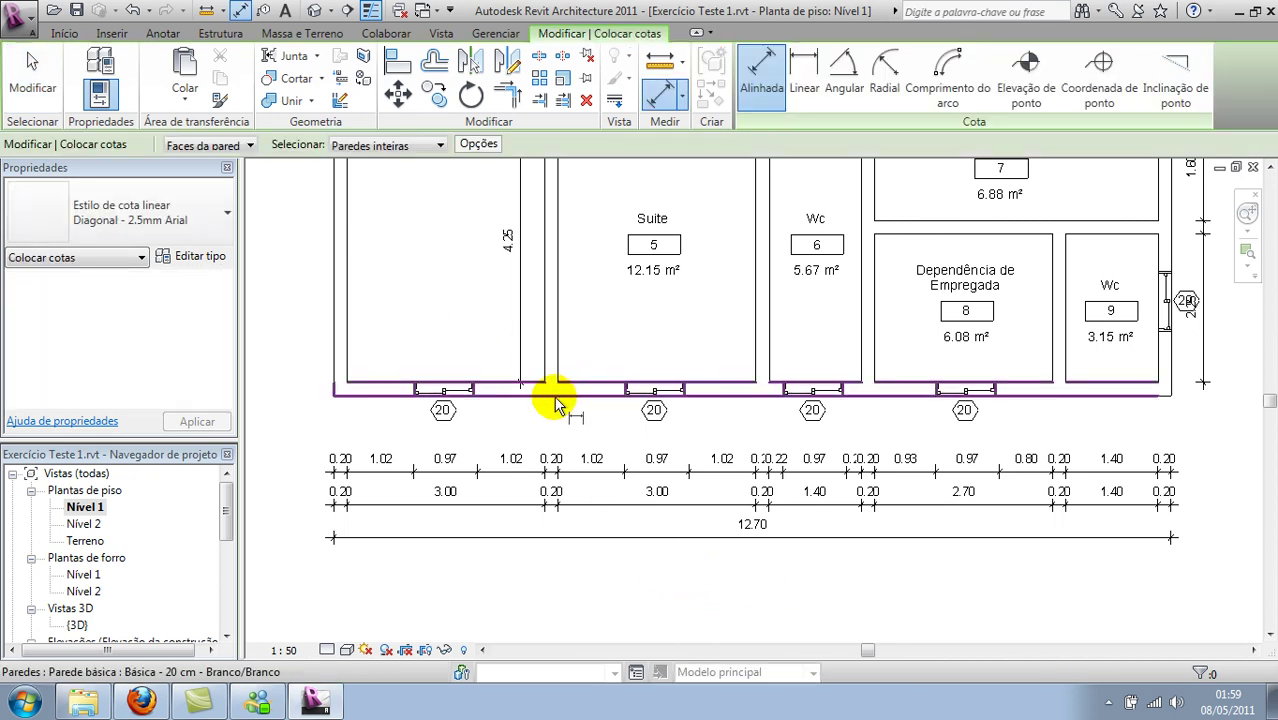
left_click(478, 144)
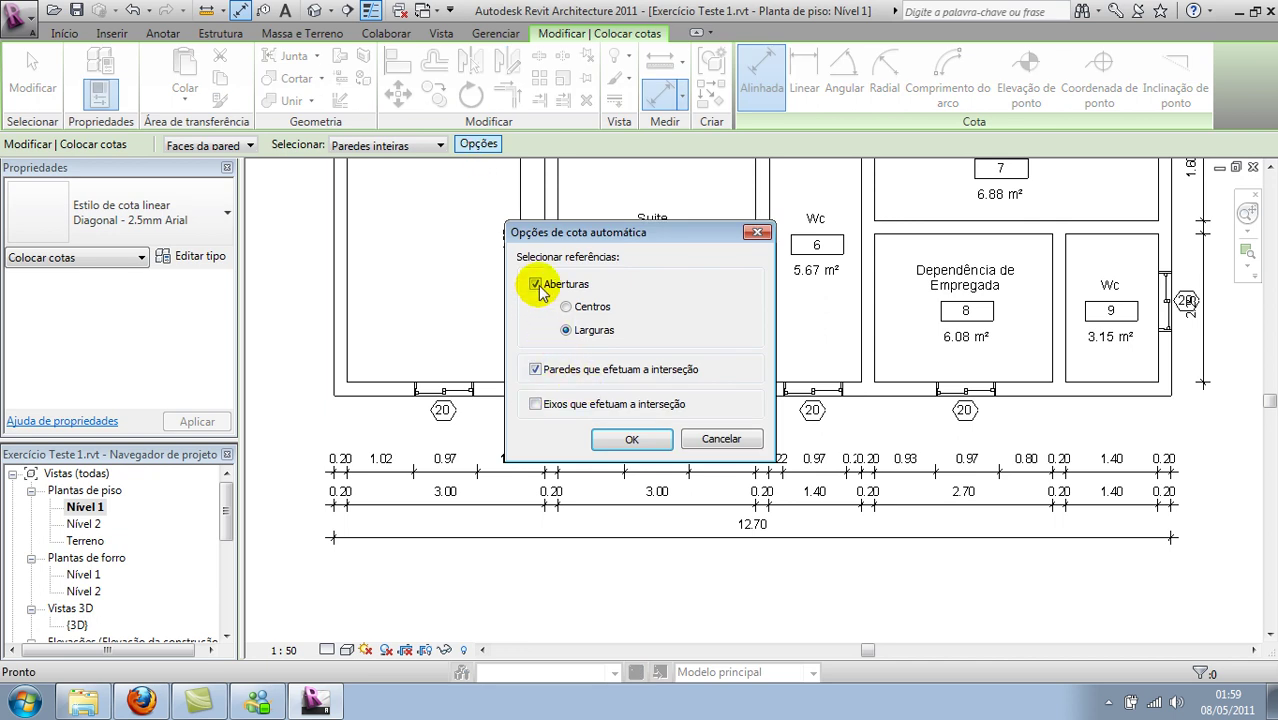
left_click(631, 441)
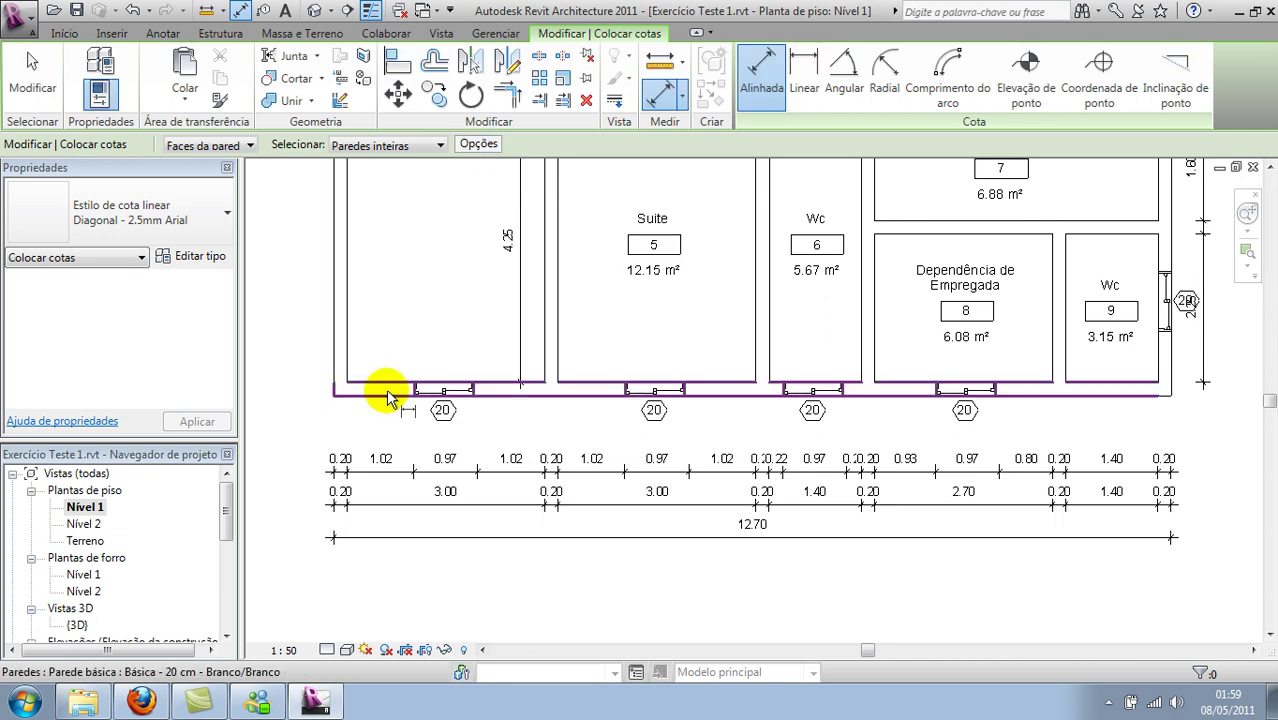
left_click(388, 397)
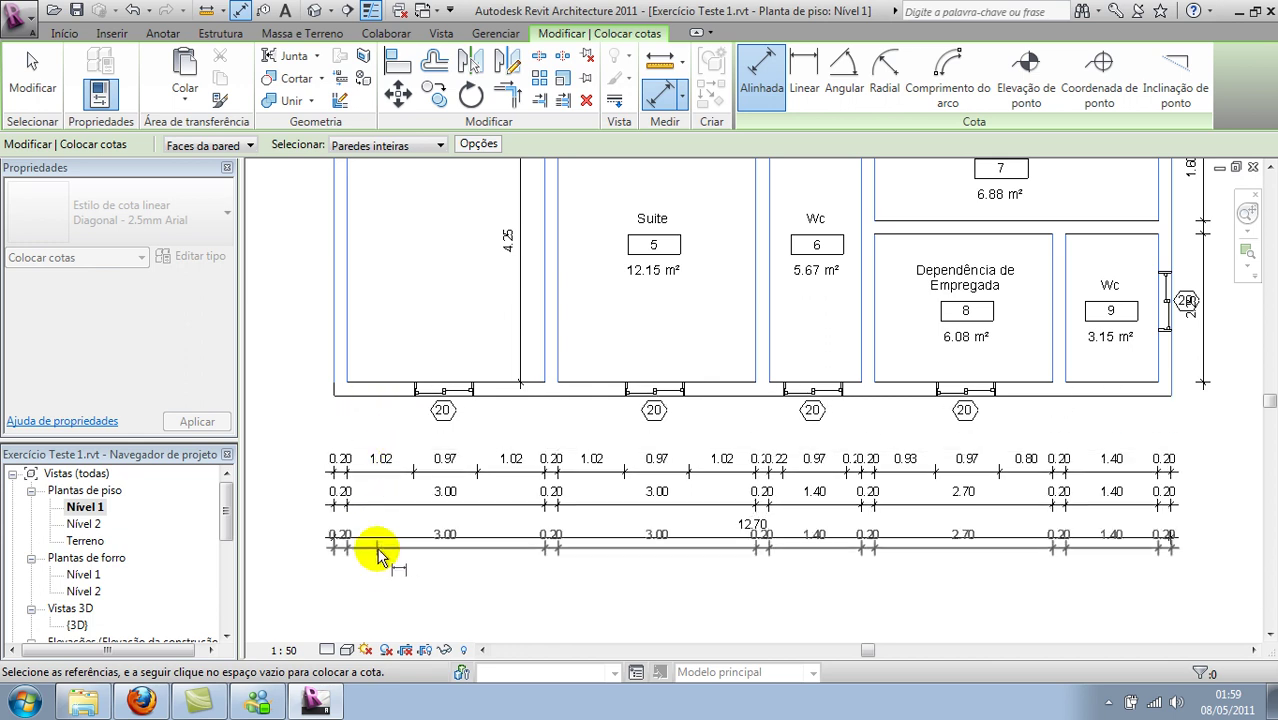
key("Escape")
End the previous dimension command and bring the top wall into view
scroll(400, 570, "down", 2)
scroll(527, 556, "down", 2)
scroll(570, 613, "down", 1)
scroll(540, 508, "down", 1)
scroll(539, 471, "down", 1)
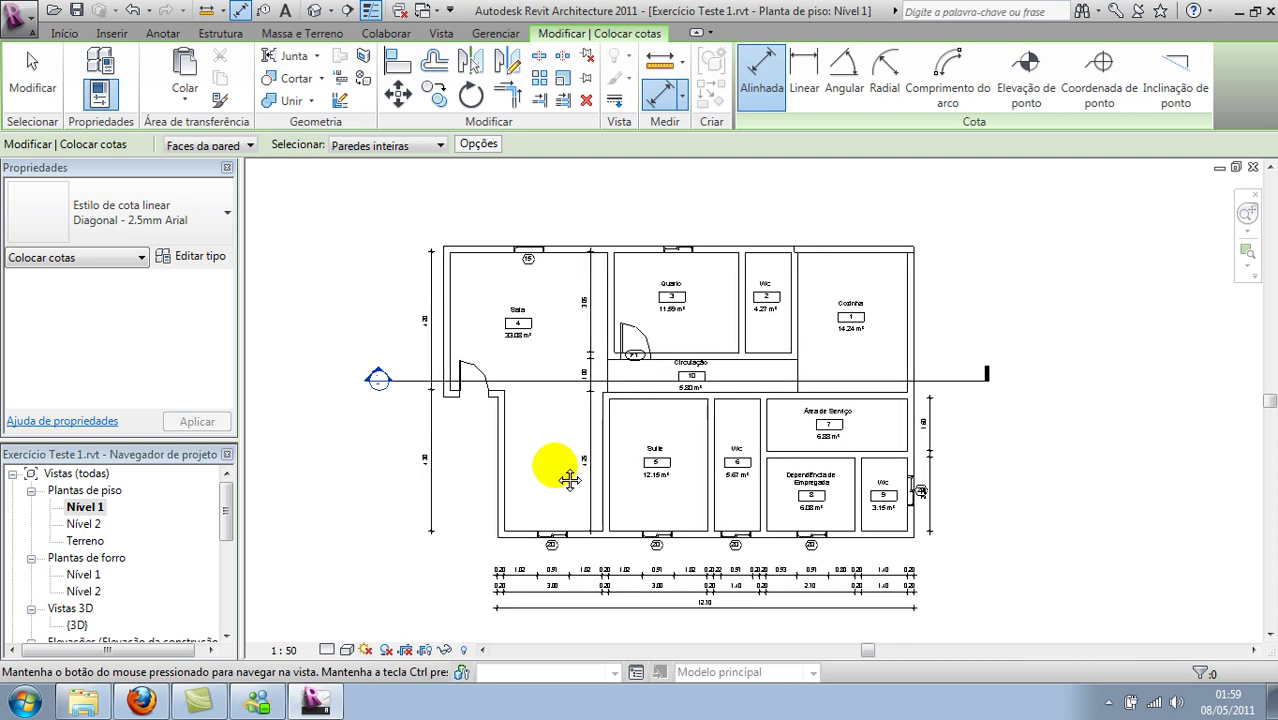
scroll(570, 479, "down", 1)
key("Escape")
scroll(558, 445, "down", 1)
scroll(560, 435, "up", 1)
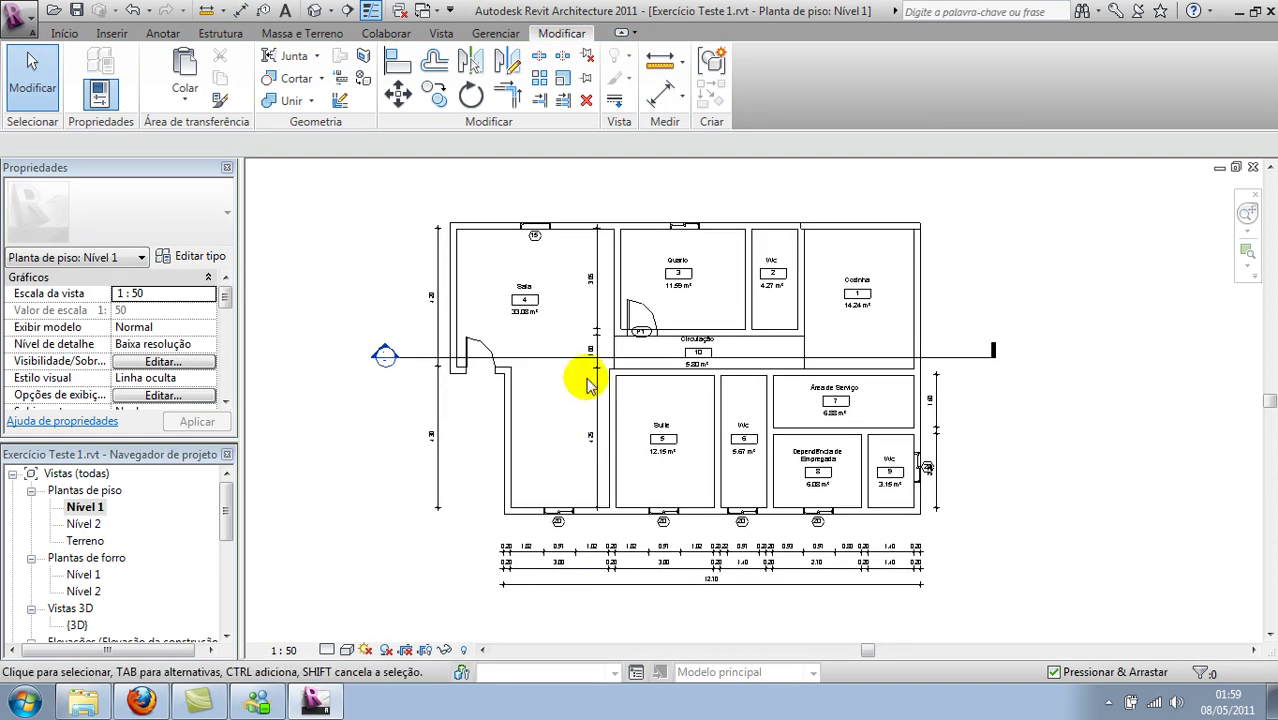
middle_click_drag(590, 371, 588, 488)
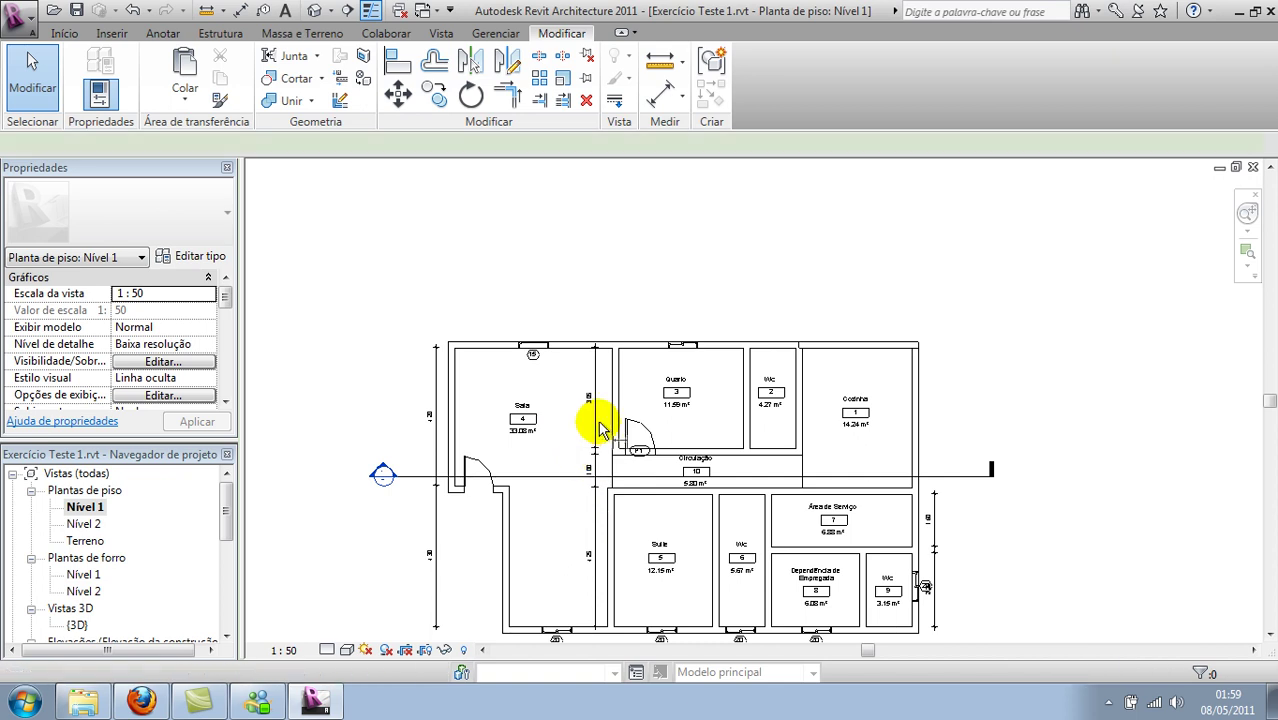
Place an aligned dimension (DI) above the top wall reading 0.20 and 3.80
key("d")
key("i")
left_click(556, 346)
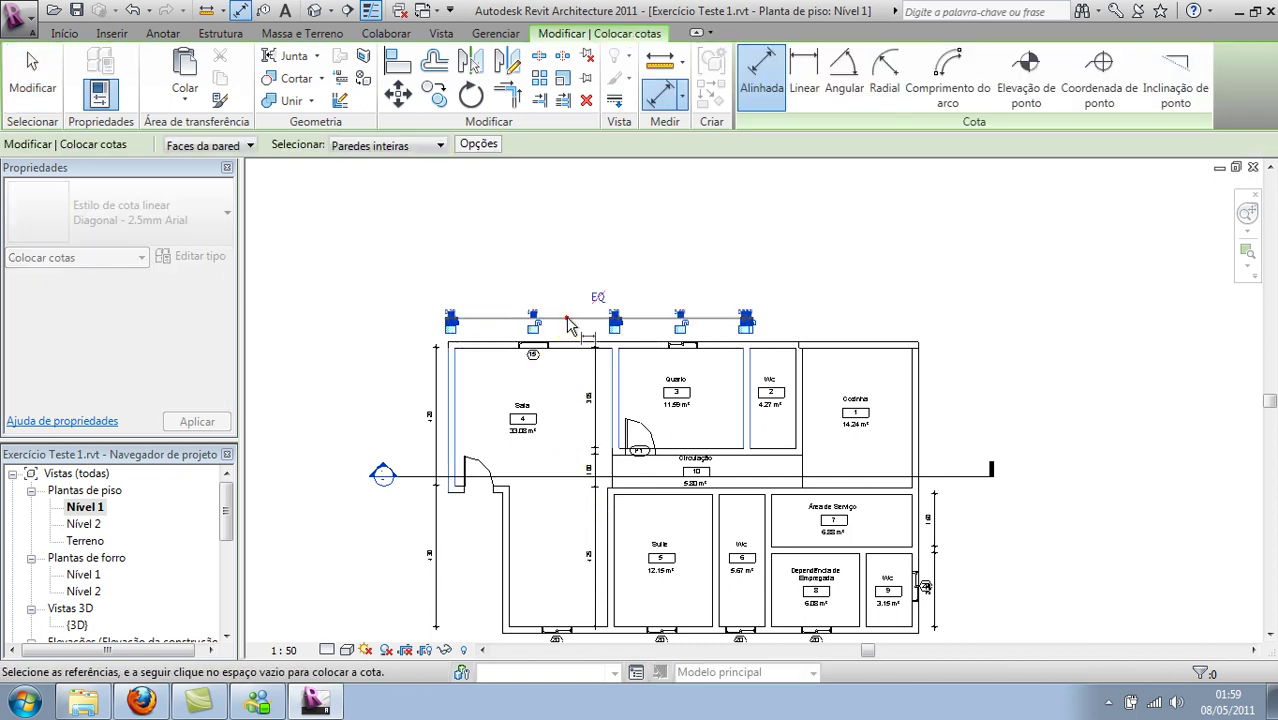
left_click(570, 310)
scroll(768, 362, "up", 2)
scroll(772, 400, "up", 2)
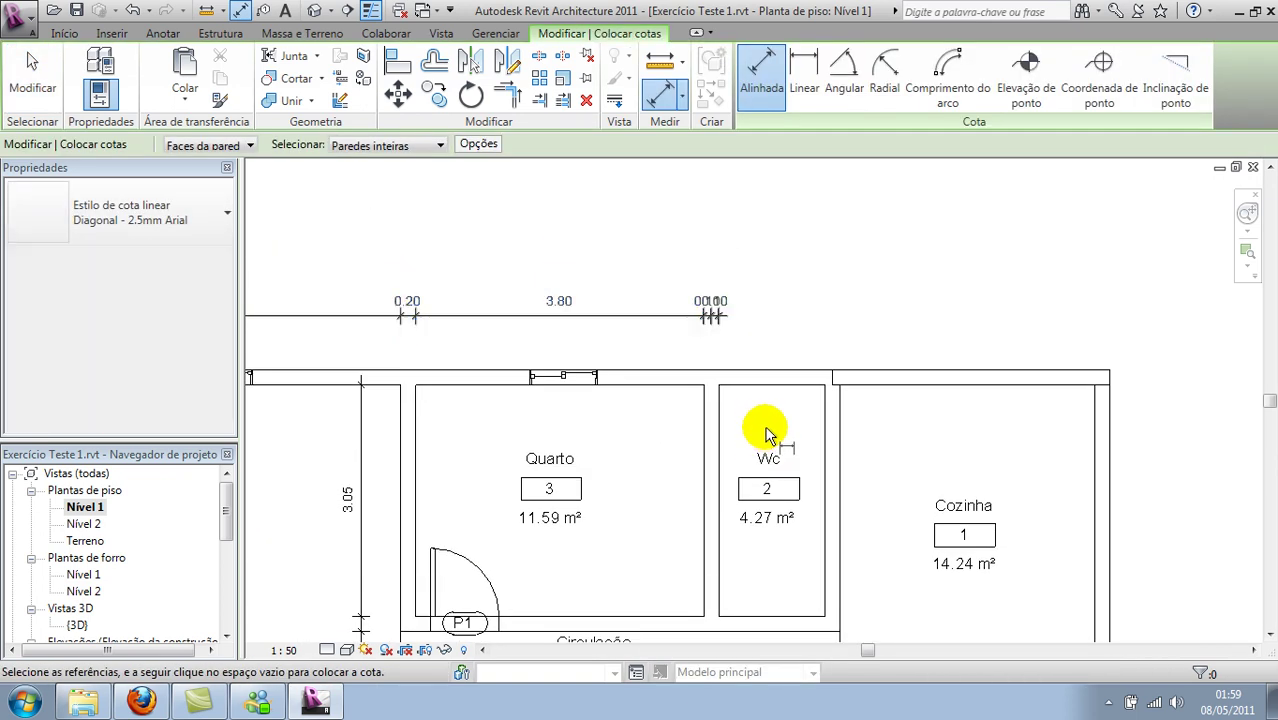
key("Escape")
key("Escape")
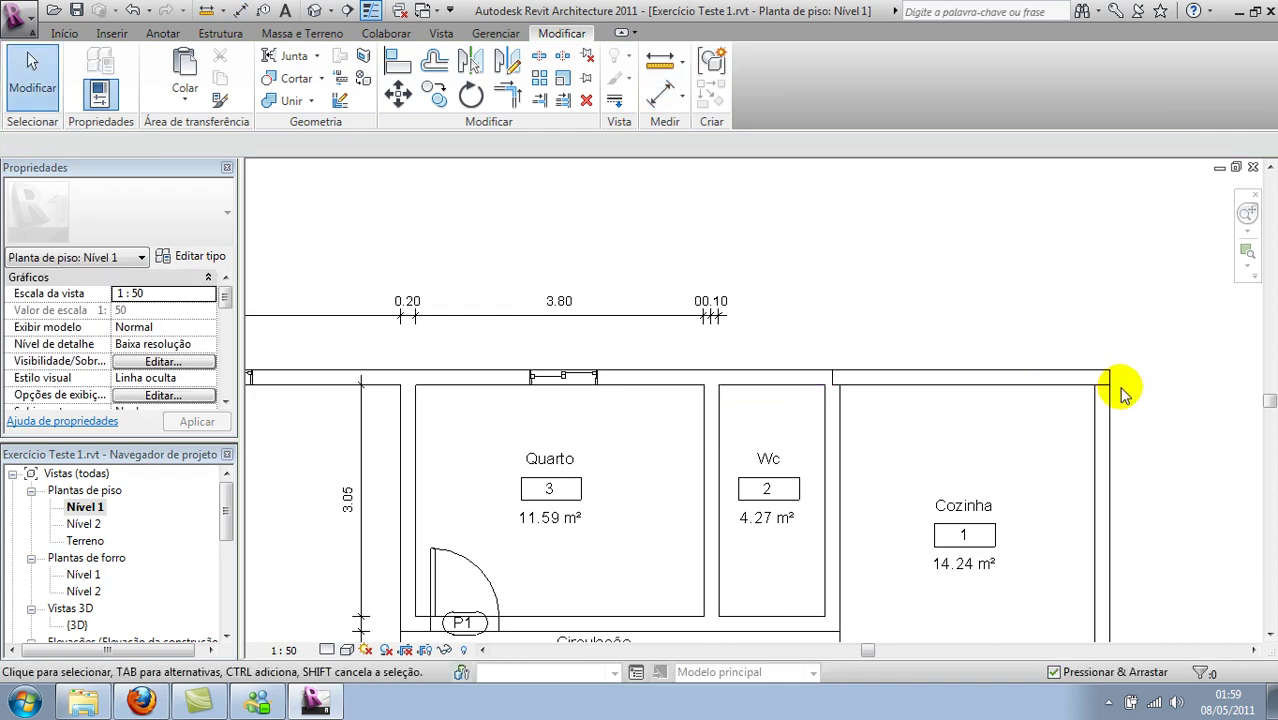
Edit the top chain's witness lines, adding the Quarto/Wc wall face and dropping the 0.10 segment
left_click(730, 320)
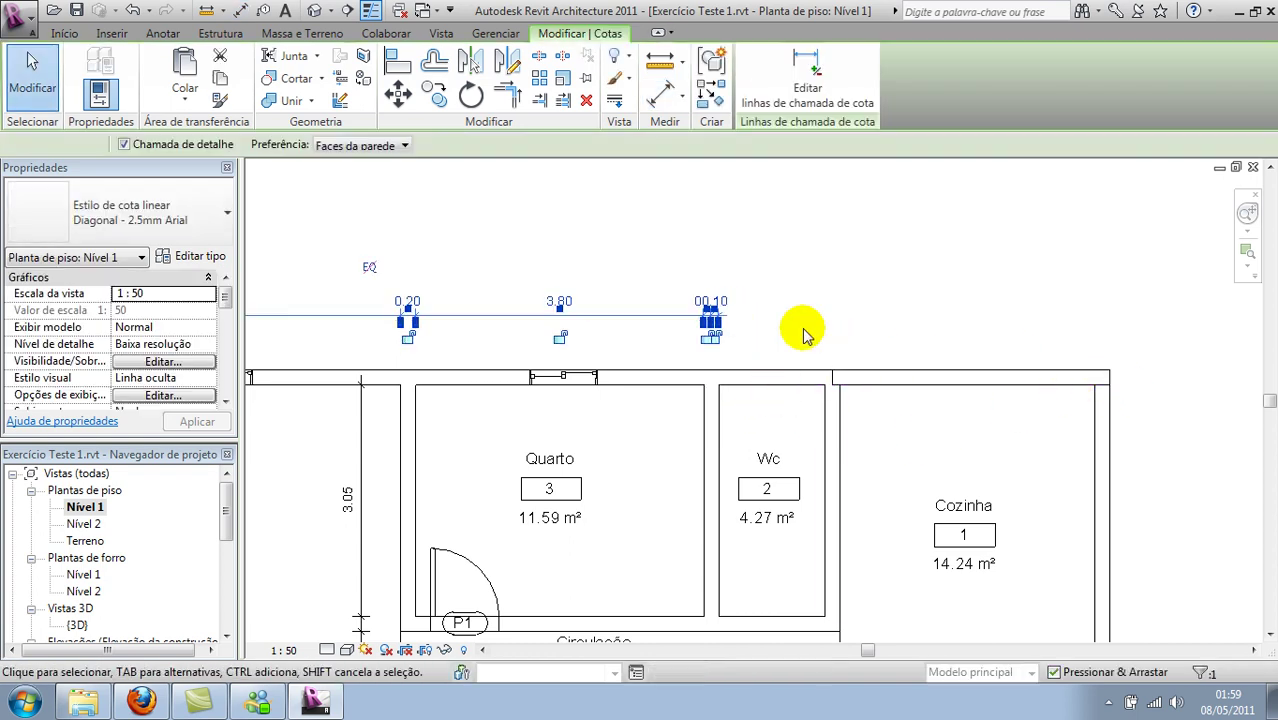
left_click(812, 88)
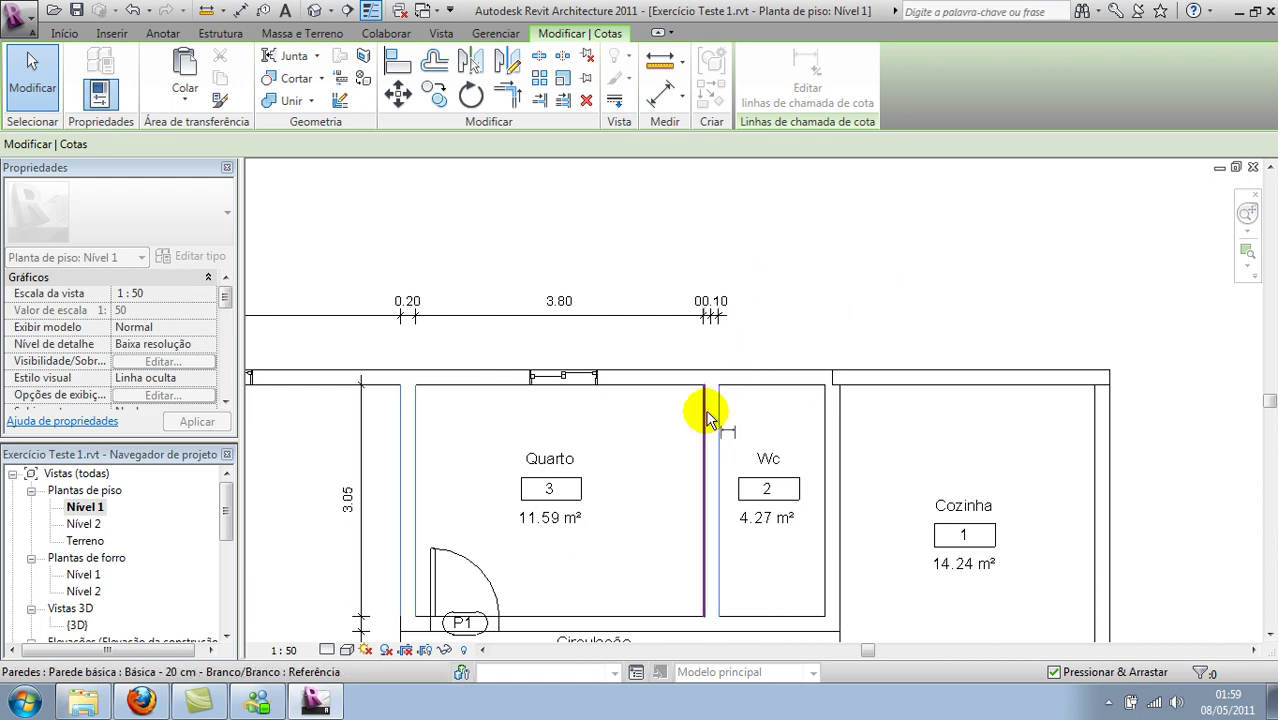
left_click(707, 418)
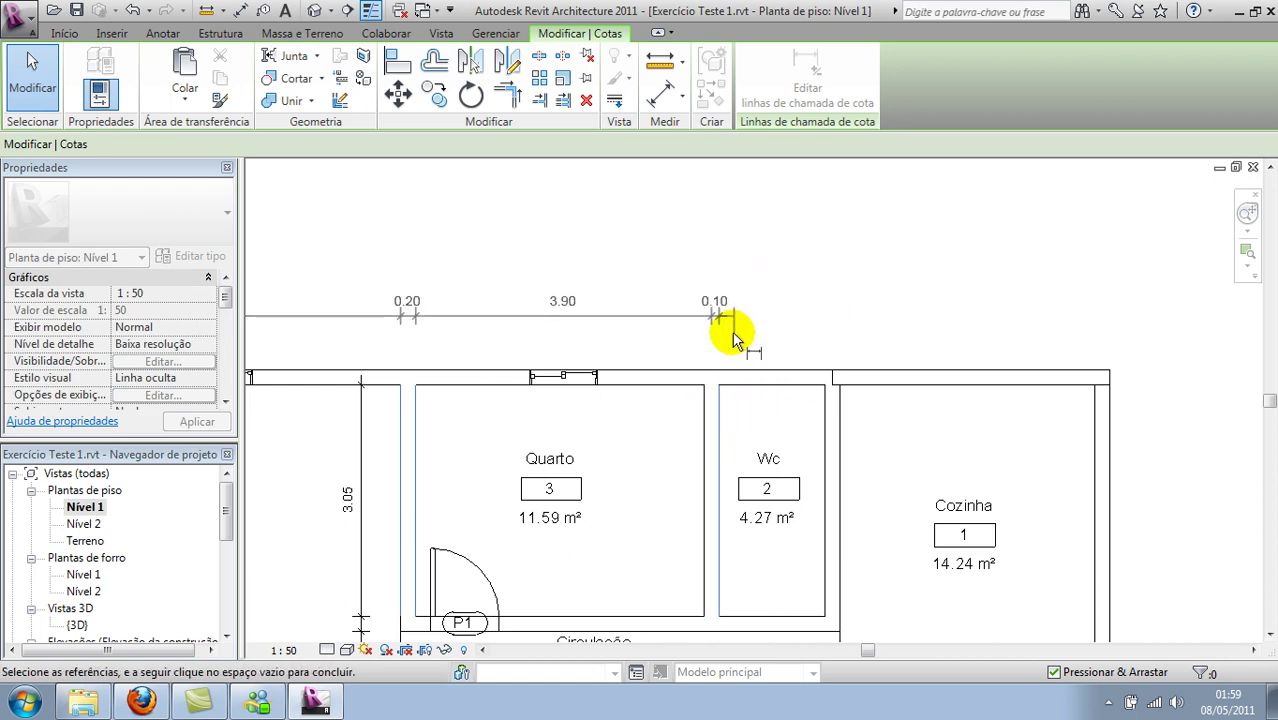
scroll(707, 386, "up", 2)
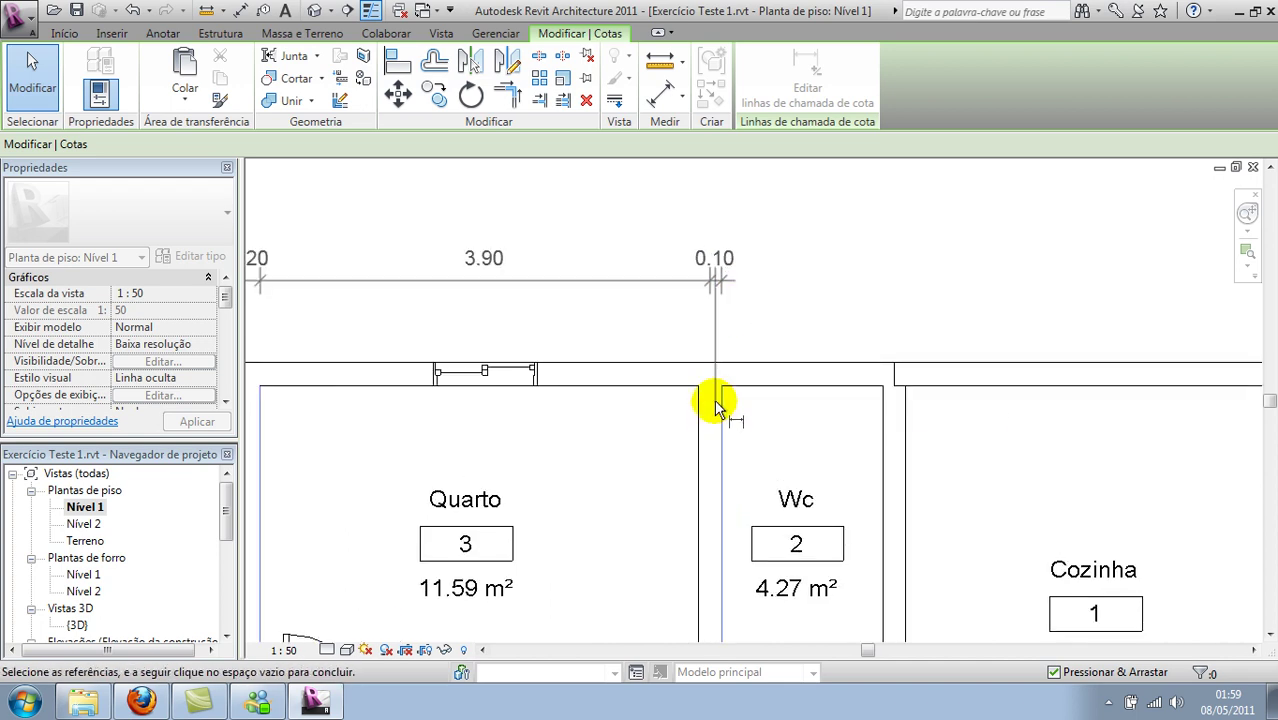
left_click(718, 424)
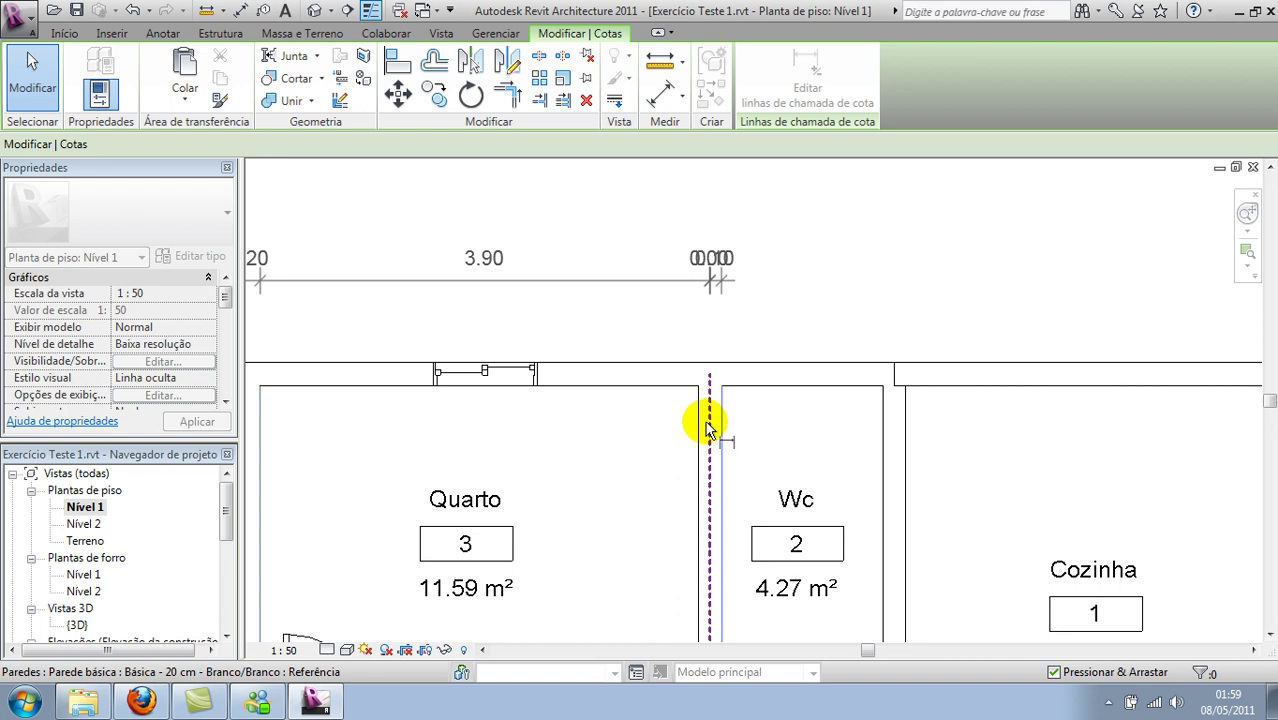
left_click(722, 437)
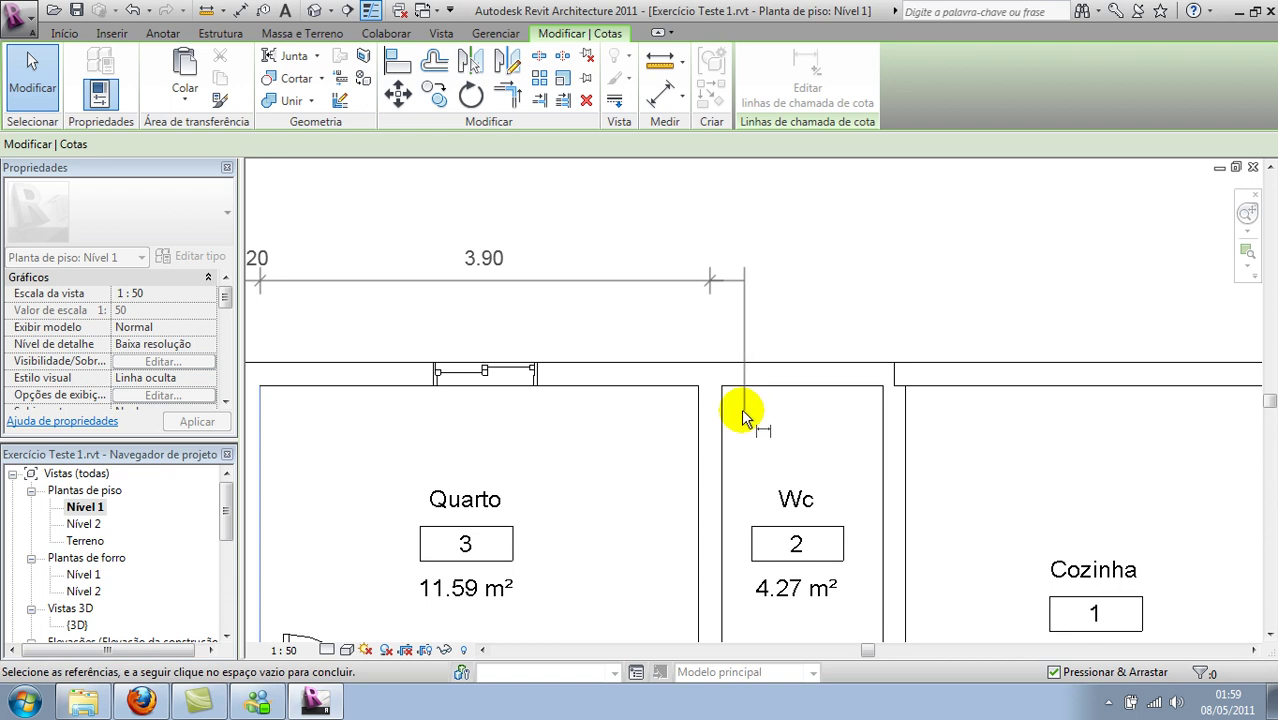
left_click(709, 418)
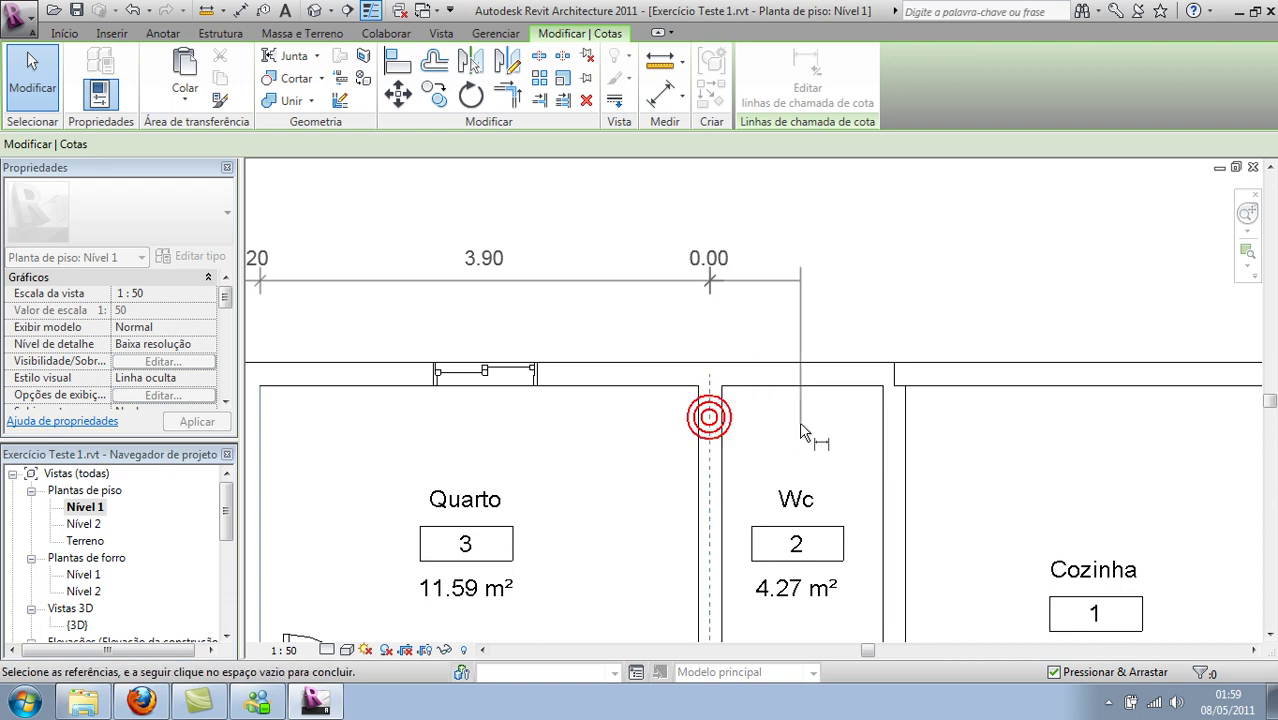
left_click(754, 266)
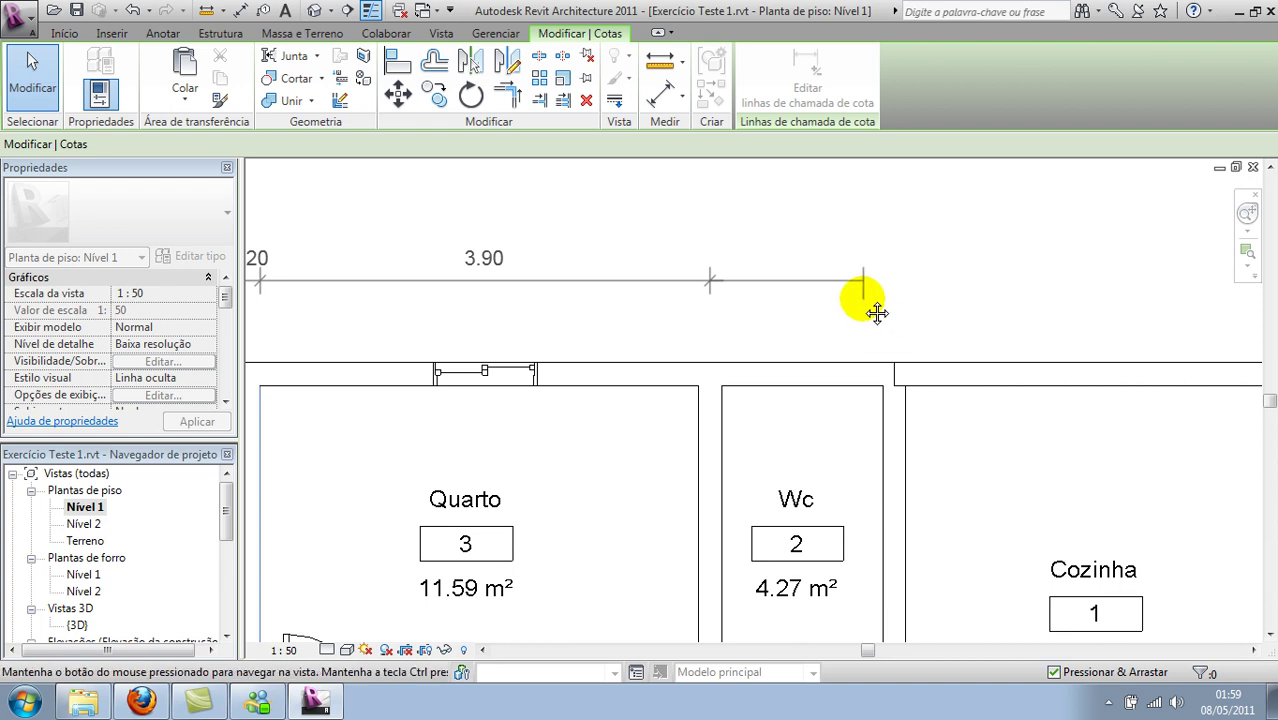
Add wall centreline references, drop the stray 0.00 segment, and reposition the dimension above the wall
middle_click_drag(876, 313, 812, 306)
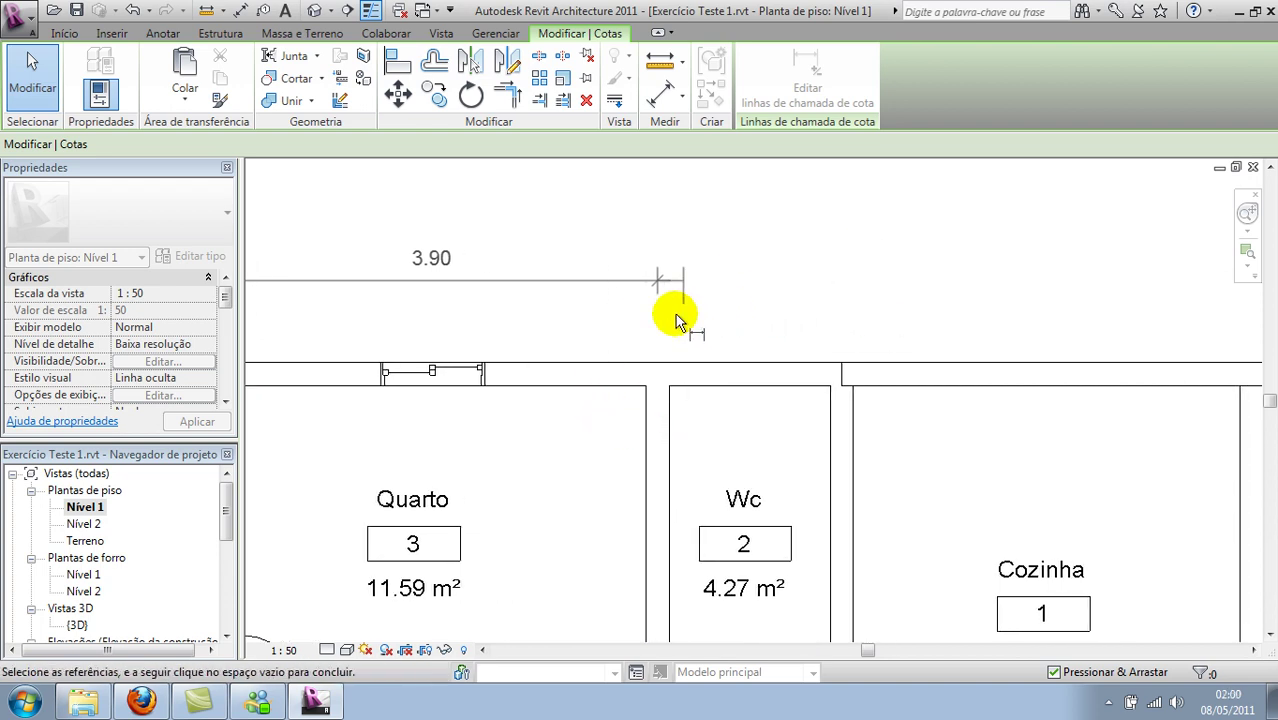
scroll(646, 404, "up", 2)
scroll(660, 410, "up", 1)
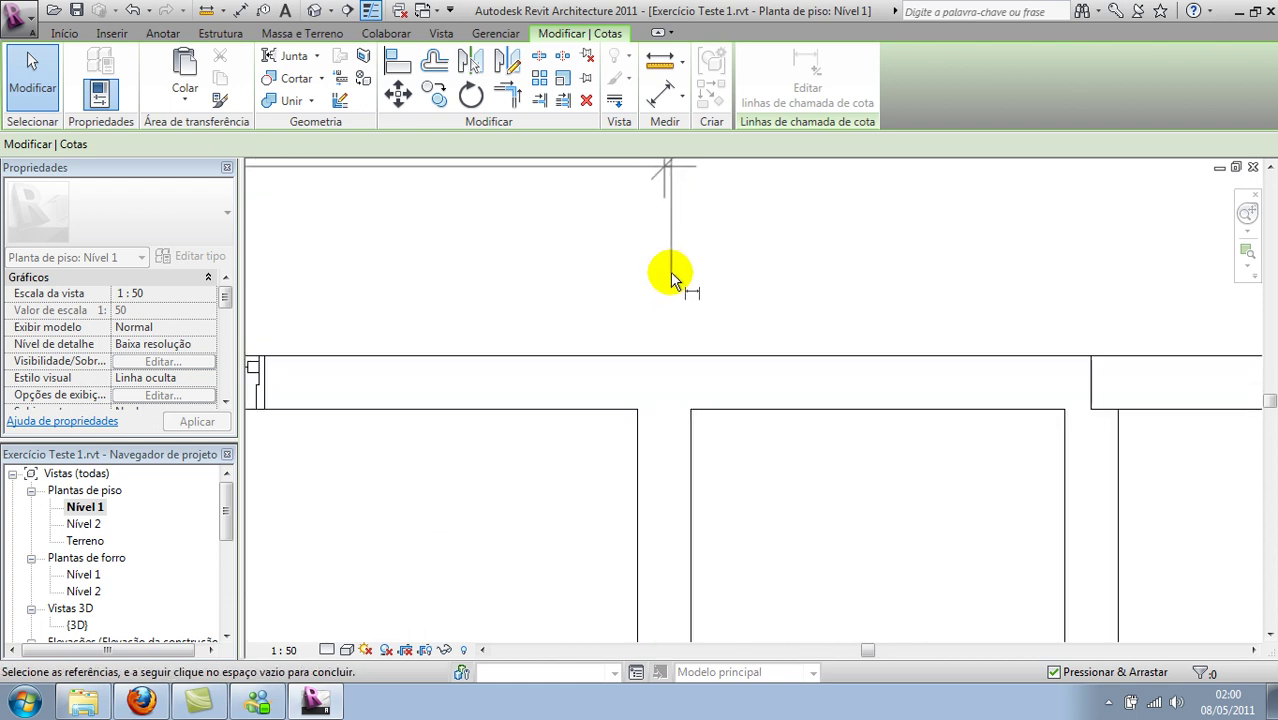
left_click(664, 410)
scroll(713, 290, "down", 1)
scroll(706, 340, "down", 1)
left_click(670, 416)
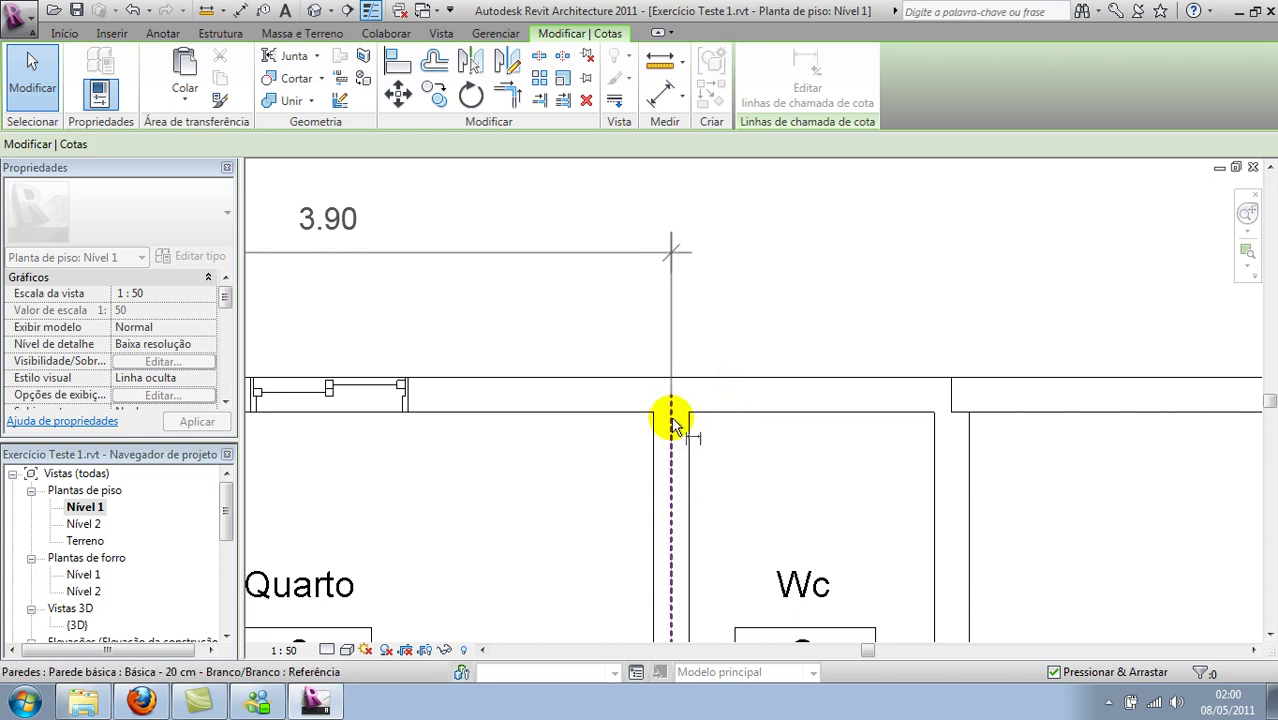
left_click(672, 422)
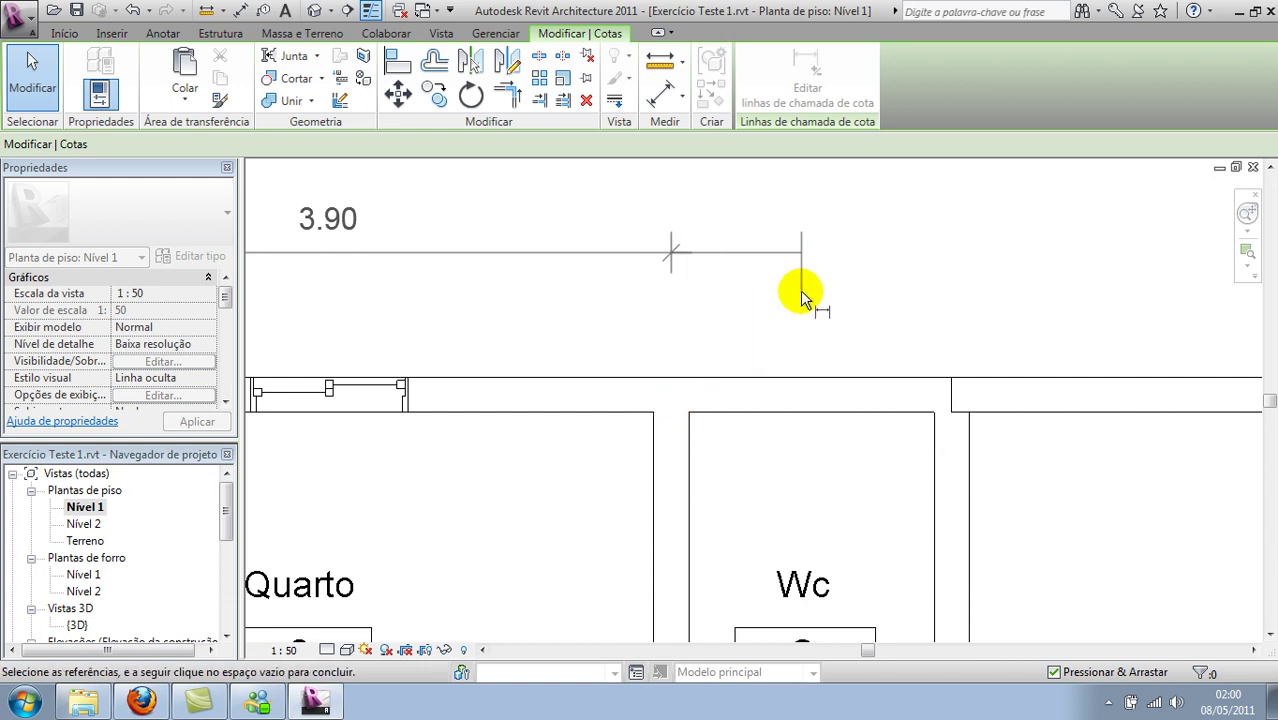
left_click(716, 327)
Edit the 3.90 dimension's witness lines, then delete the whole top dimension
scroll(770, 277, "down", 2)
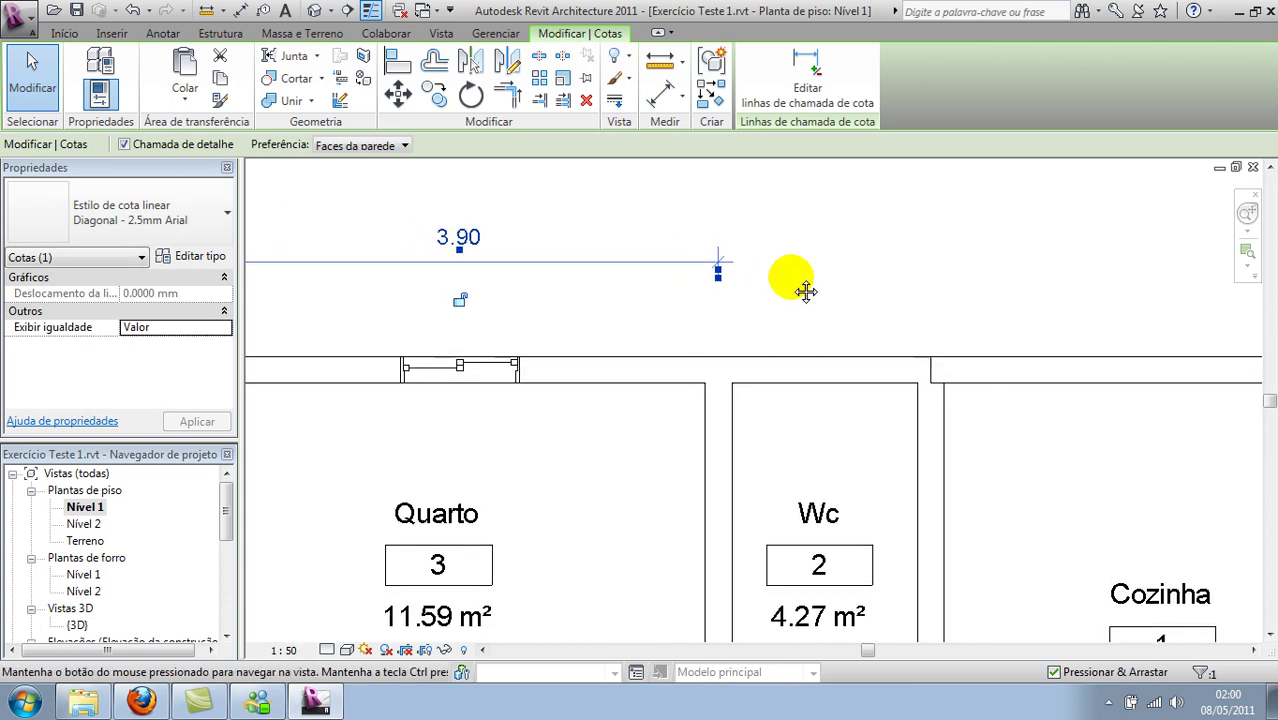
middle_click_drag(779, 277, 950, 272)
left_click(826, 250)
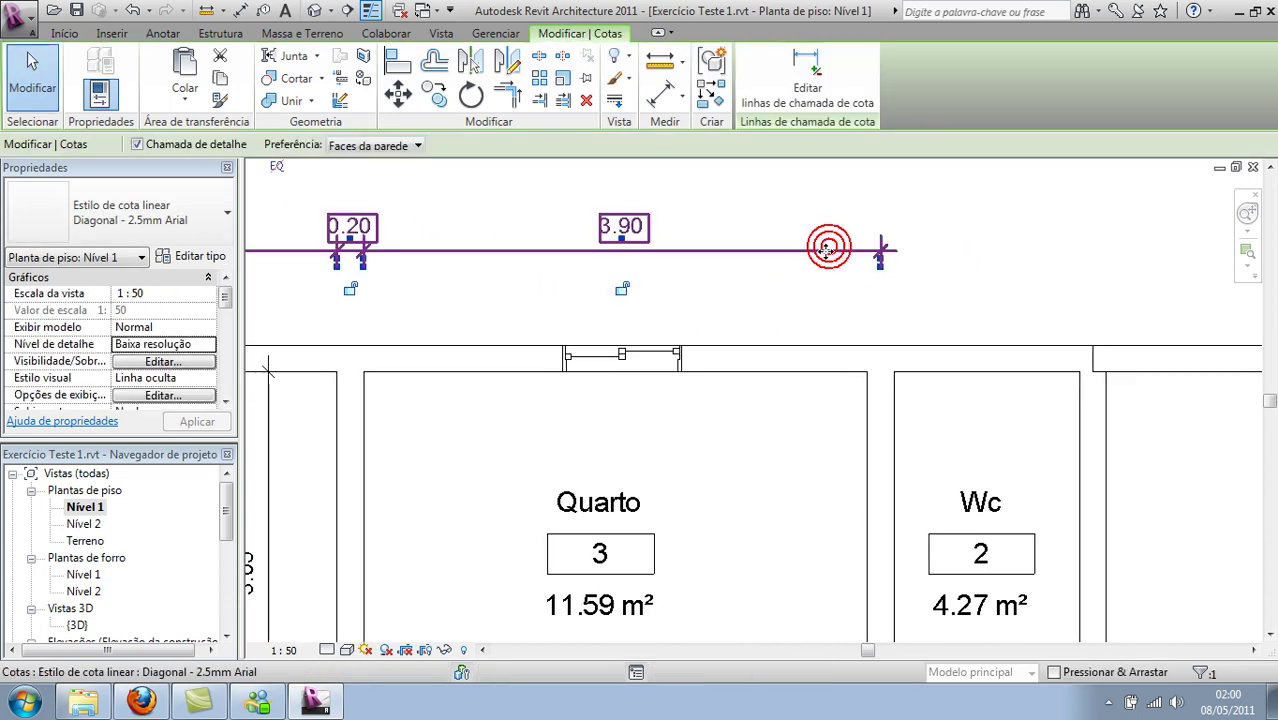
left_click(800, 85)
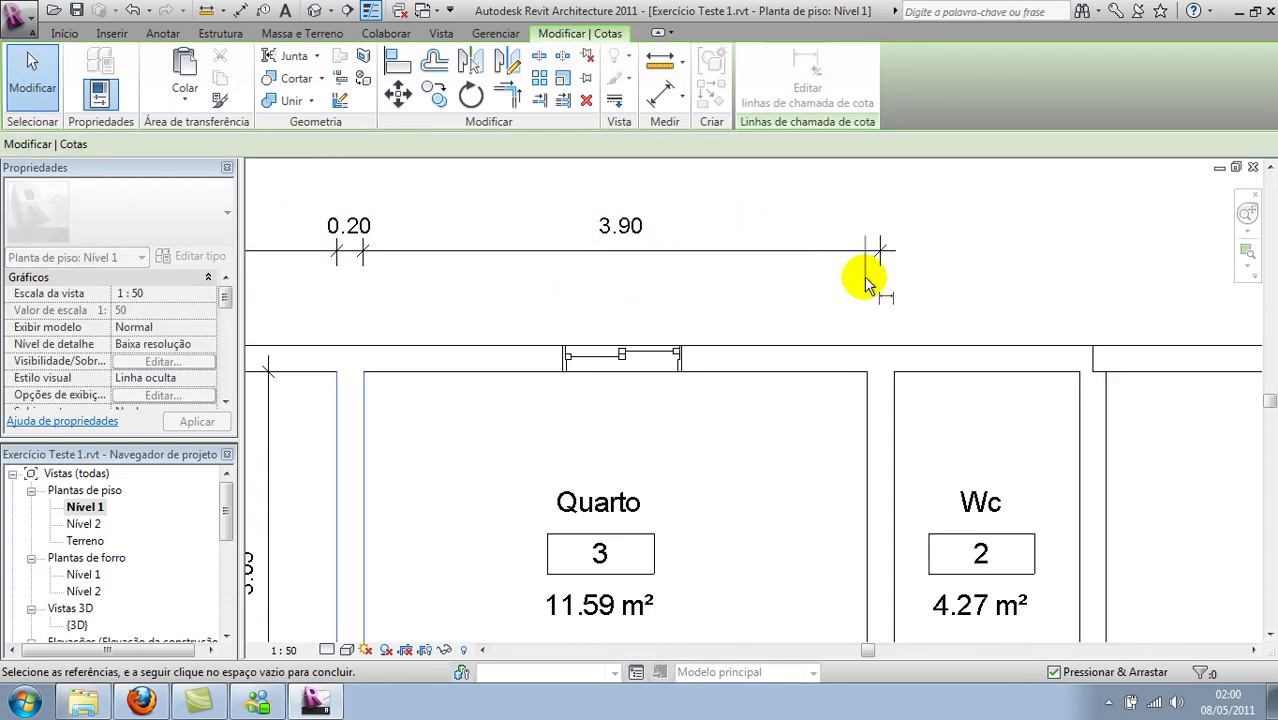
left_click(878, 424)
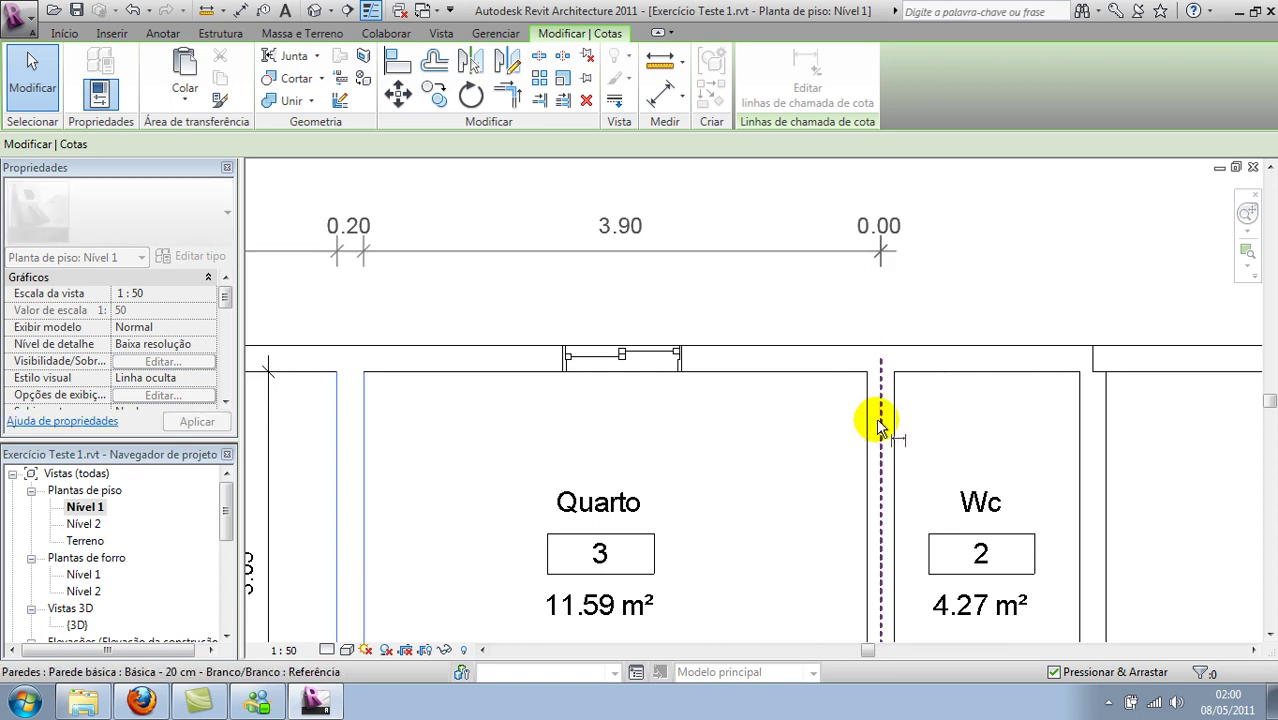
left_click(879, 418)
left_click(936, 262)
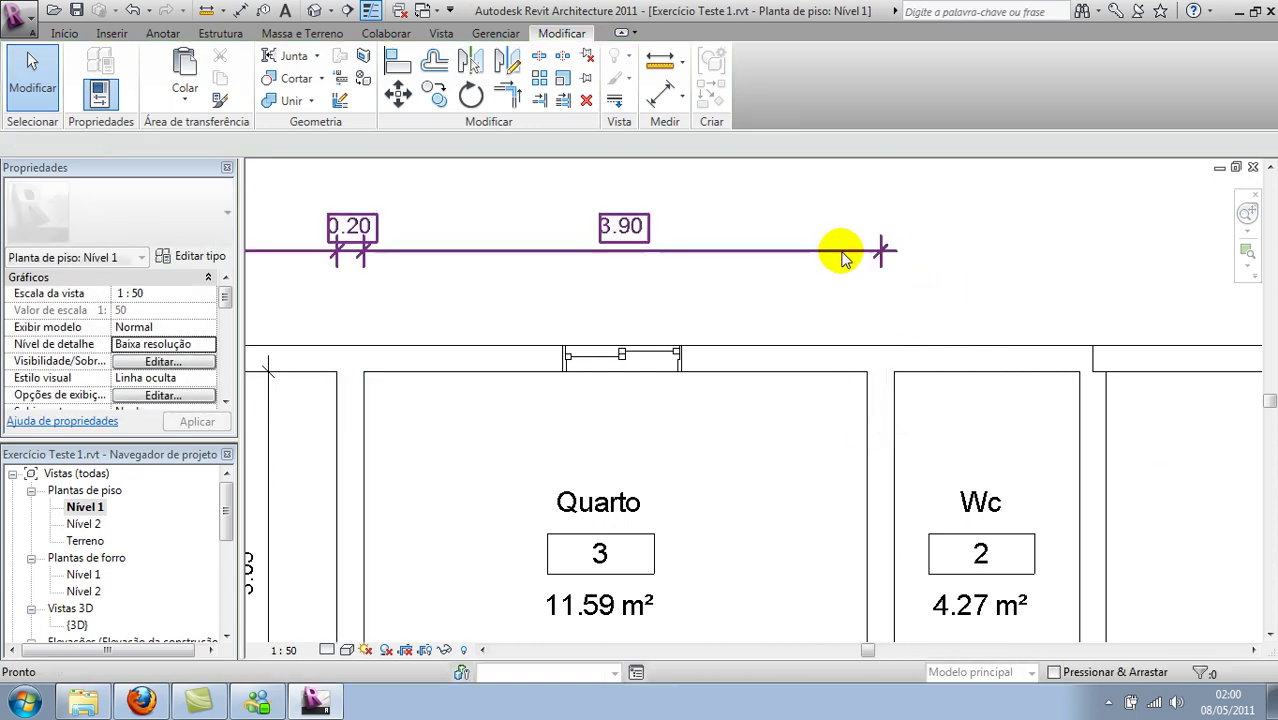
key("Delete")
Start an aligned dimension (DI) with Select set to Individual References
scroll(800, 268, "down", 3)
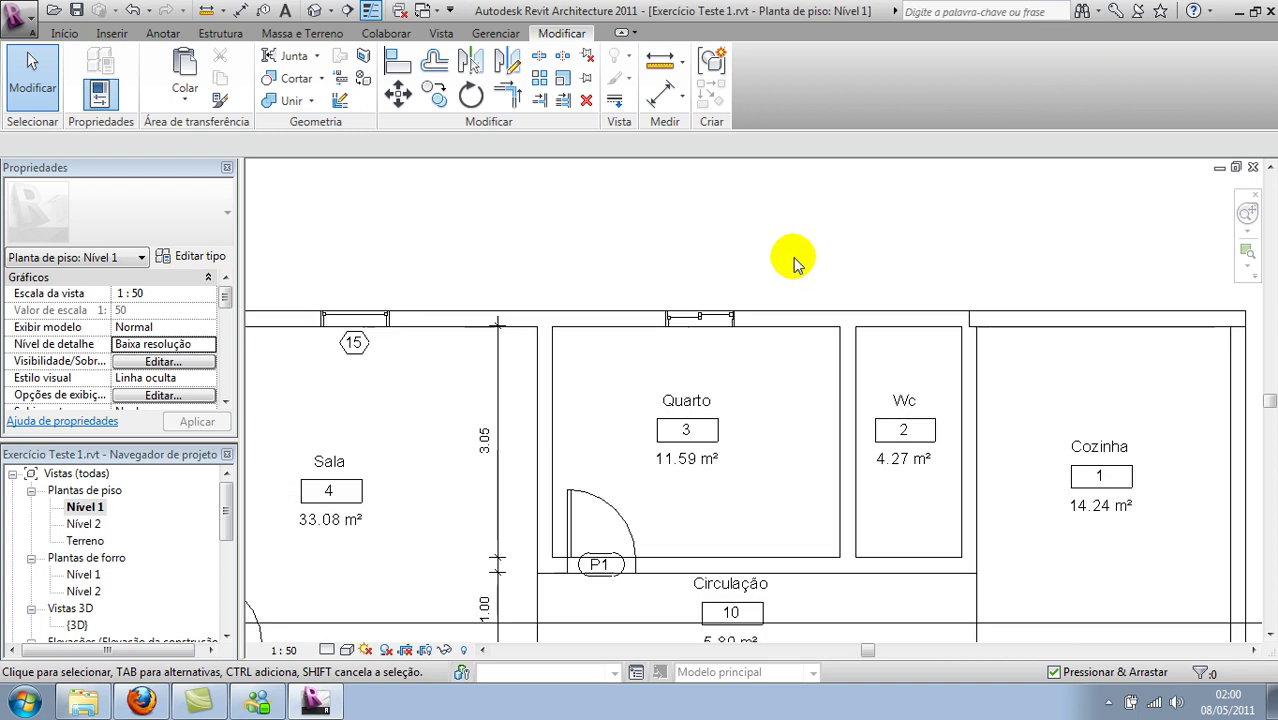
scroll(800, 268, "down", 2)
scroll(790, 265, "down", 1)
scroll(780, 262, "down", 1)
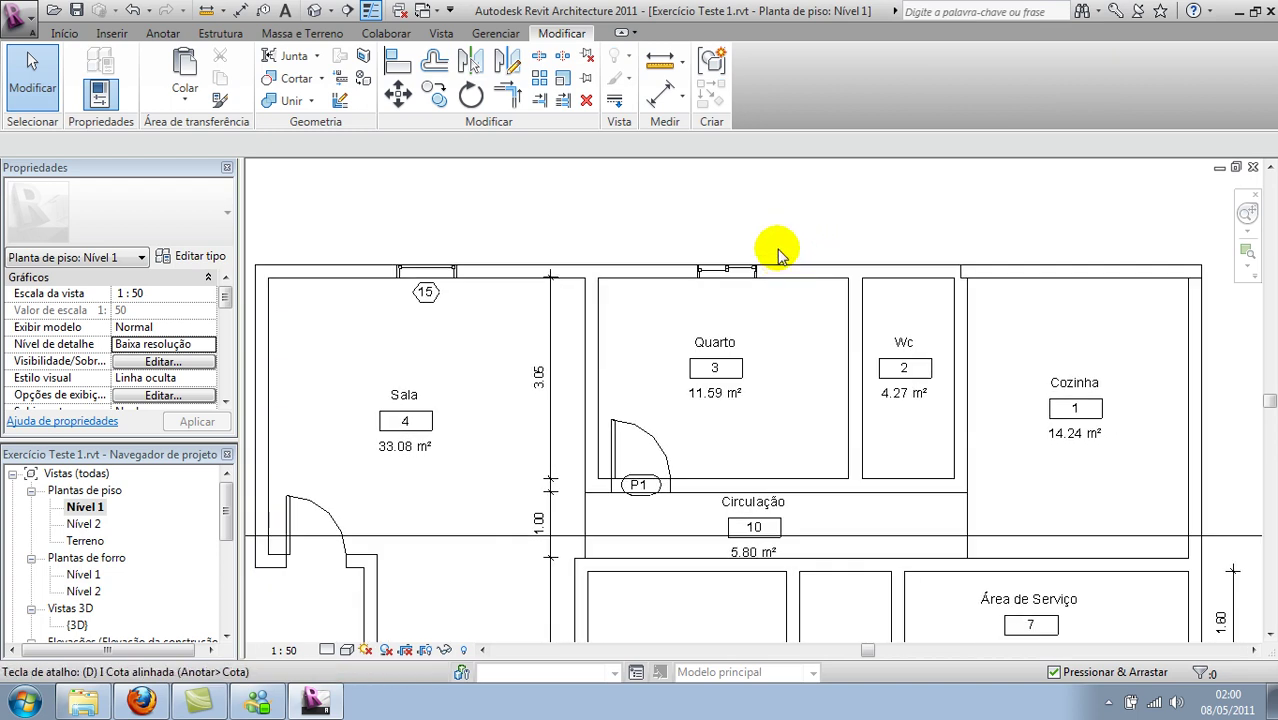
key("d")
key("i")
scroll(480, 272, "down", 2)
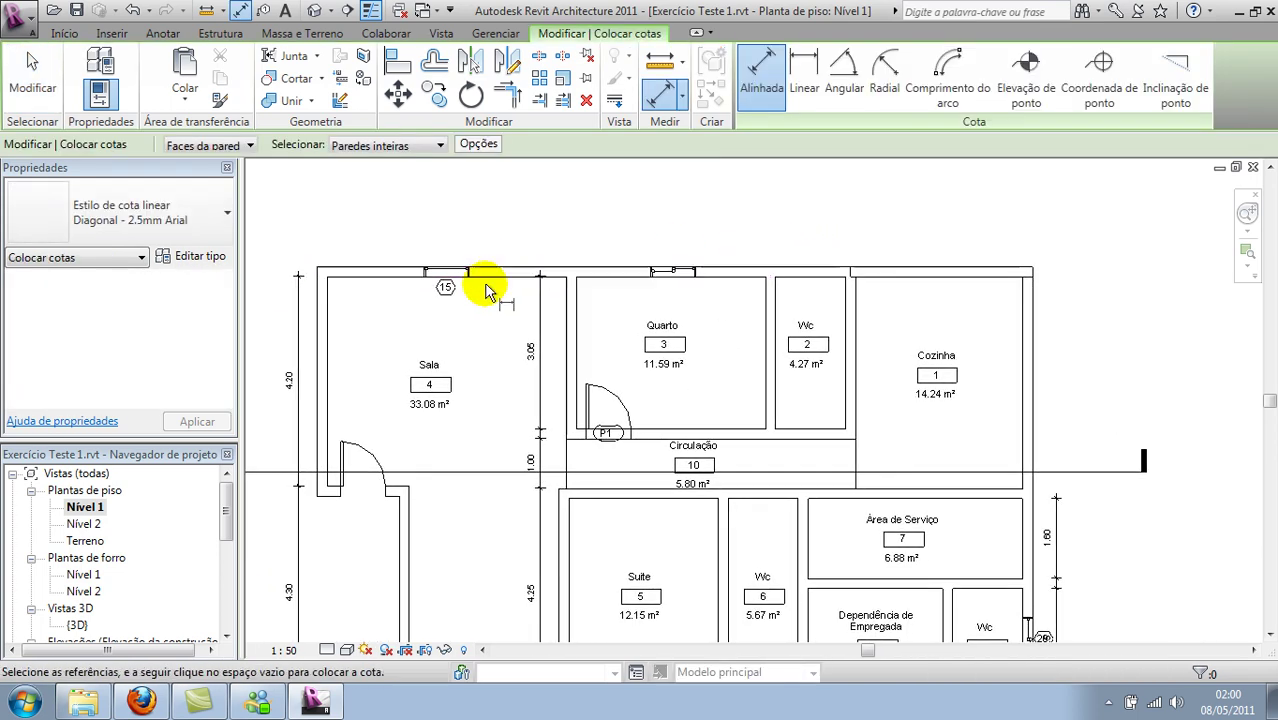
left_click(405, 146)
left_click(402, 165)
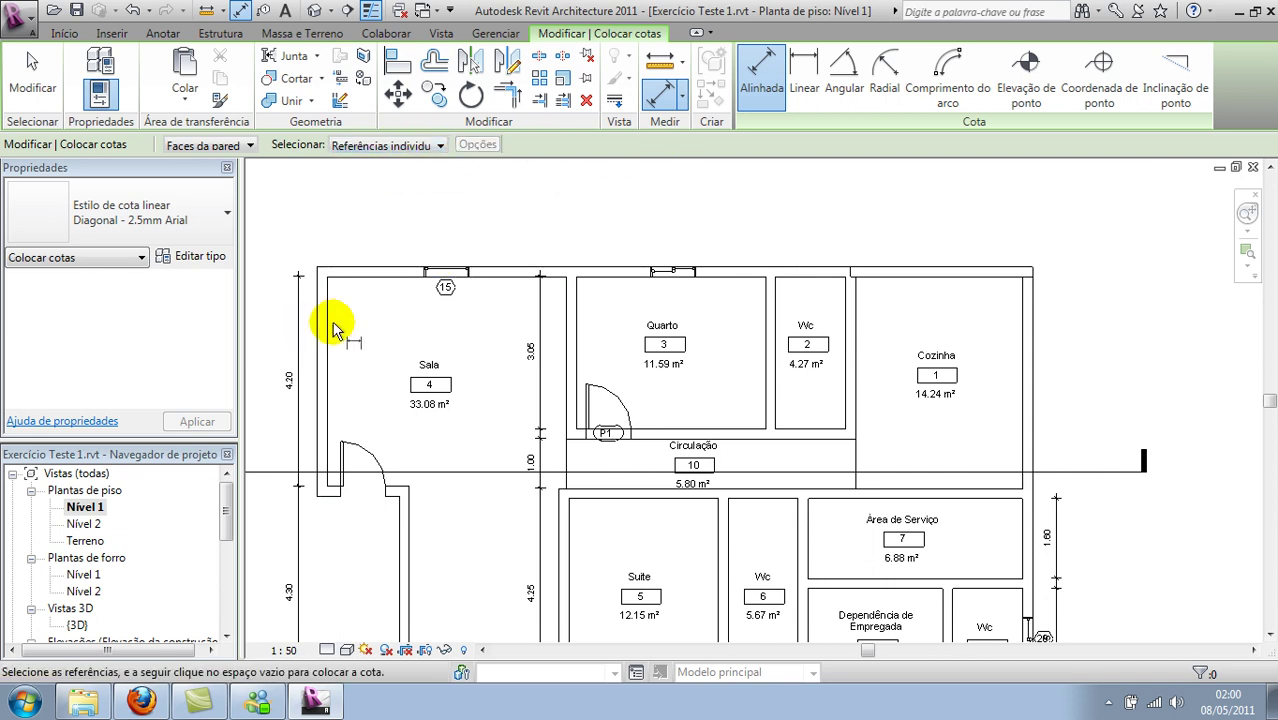
Pick both faces of each top-wall wall and place the chain 0.20, 4.80, 0.20, 3.80, 0.20, 1.40, 0.20, 3.35, 0.20
left_click(317, 320)
left_click(328, 320)
left_click(566, 298)
left_click(577, 303)
left_click(765, 305)
left_click(776, 305)
left_click(847, 305)
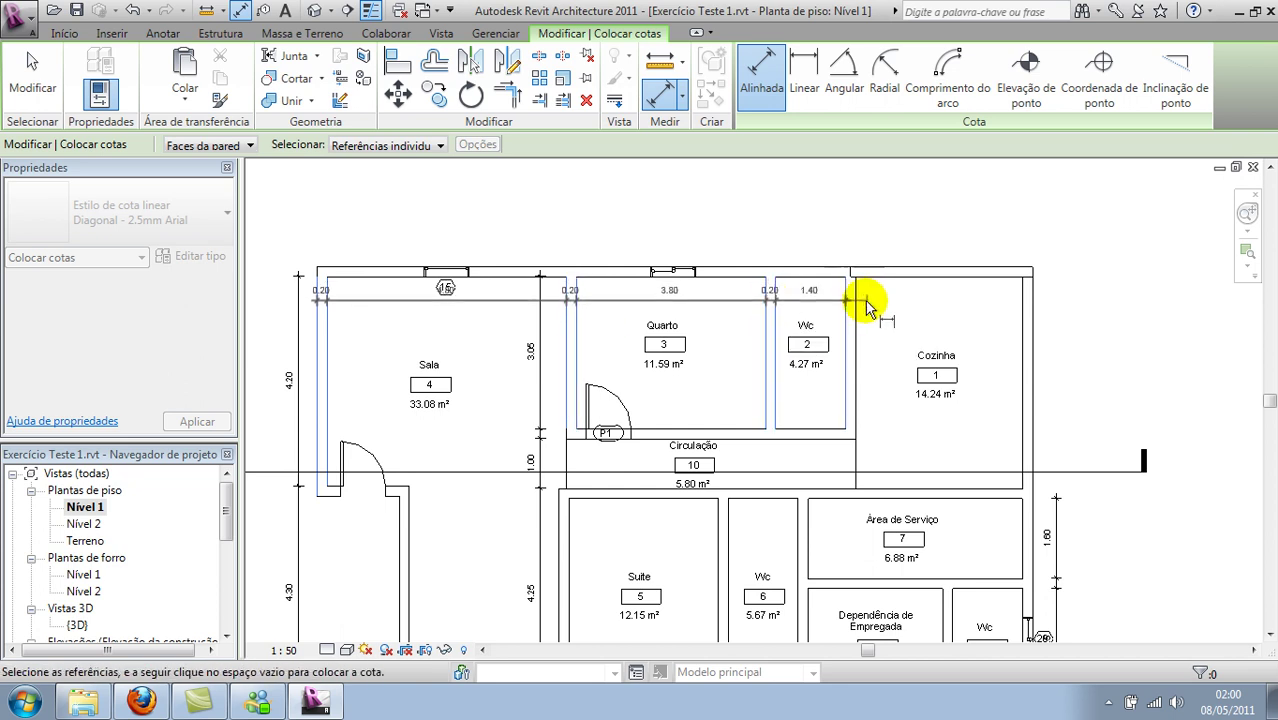
left_click(858, 296)
left_click(1021, 330)
left_click(1034, 330)
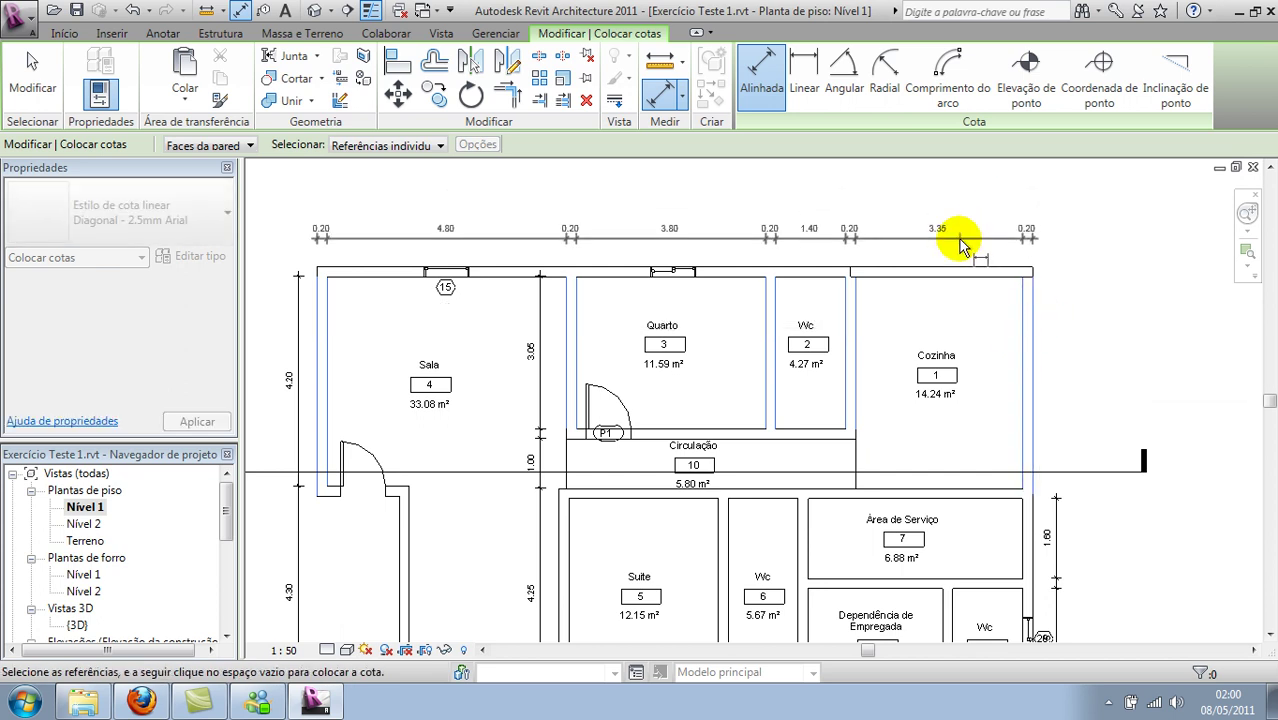
left_click(960, 240)
key("Escape")
key("Escape")
scroll(880, 308, "up", 2)
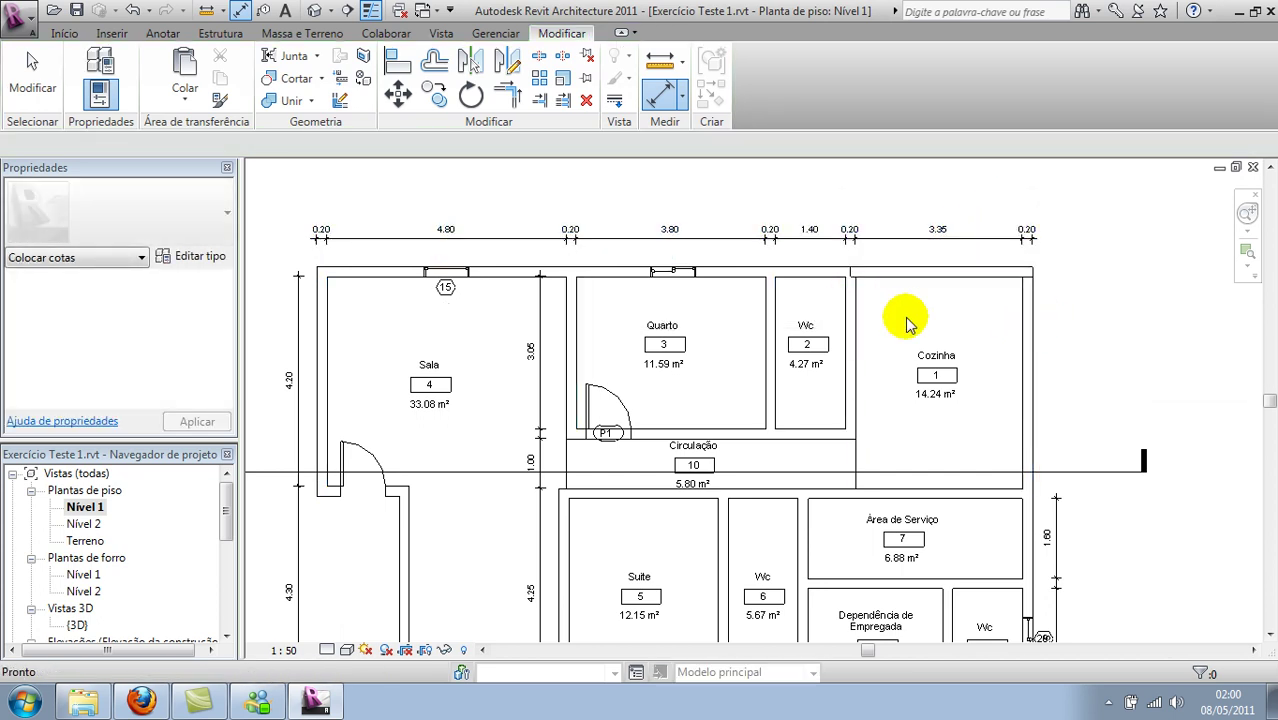
scroll(880, 305, "up", 2)
scroll(830, 285, "up", 2)
scroll(740, 310, "up", 2)
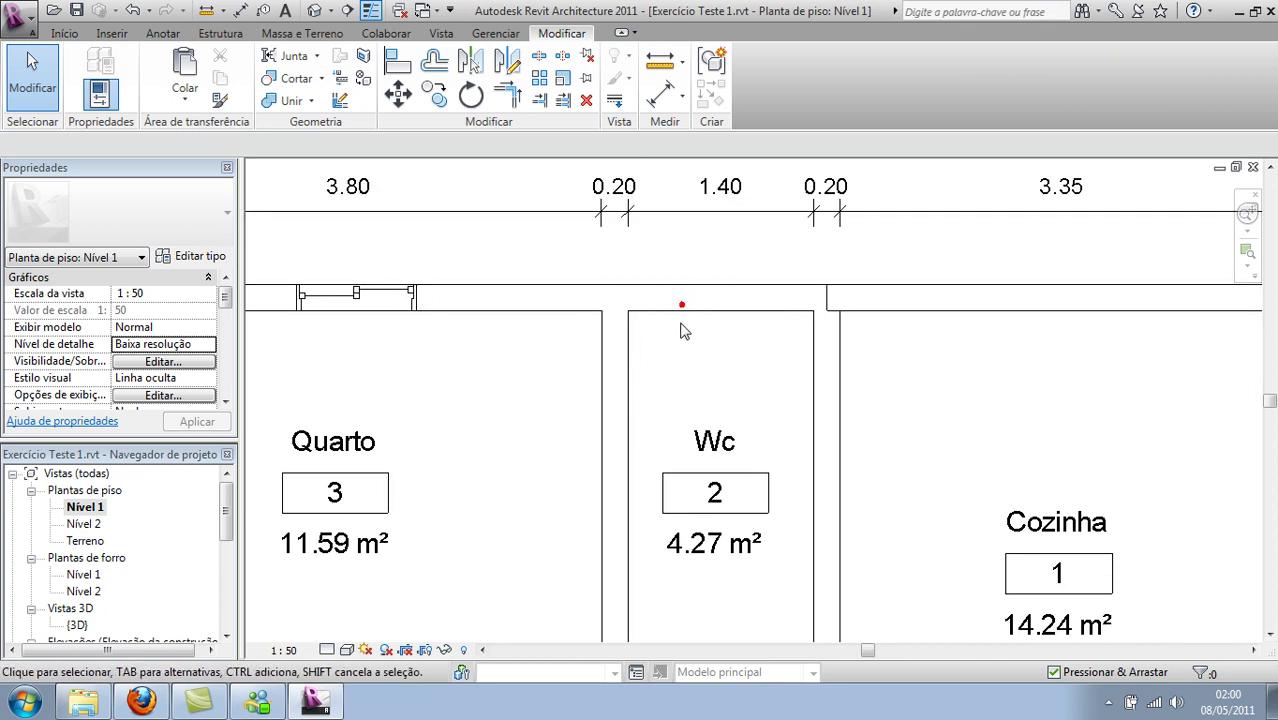
left_click(685, 310)
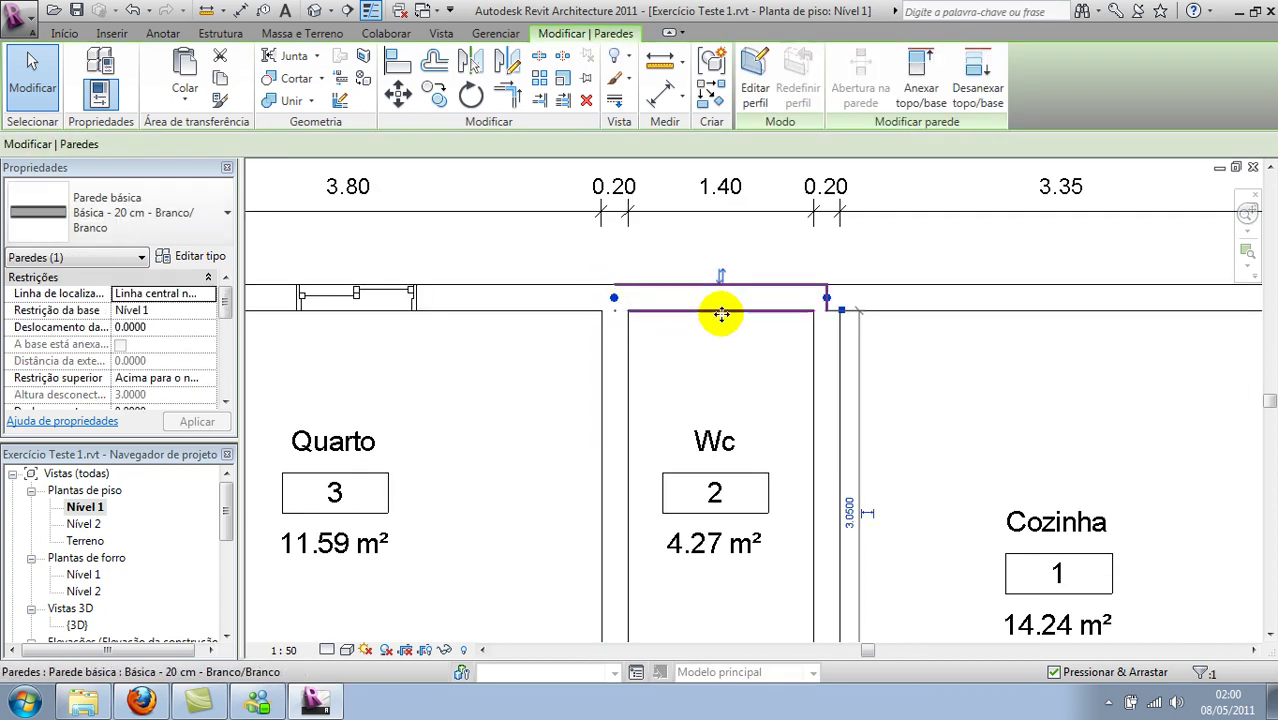
scroll(695, 372, "down", 1)
scroll(693, 368, "down", 1)
scroll(670, 371, "down", 1)
left_click(818, 365)
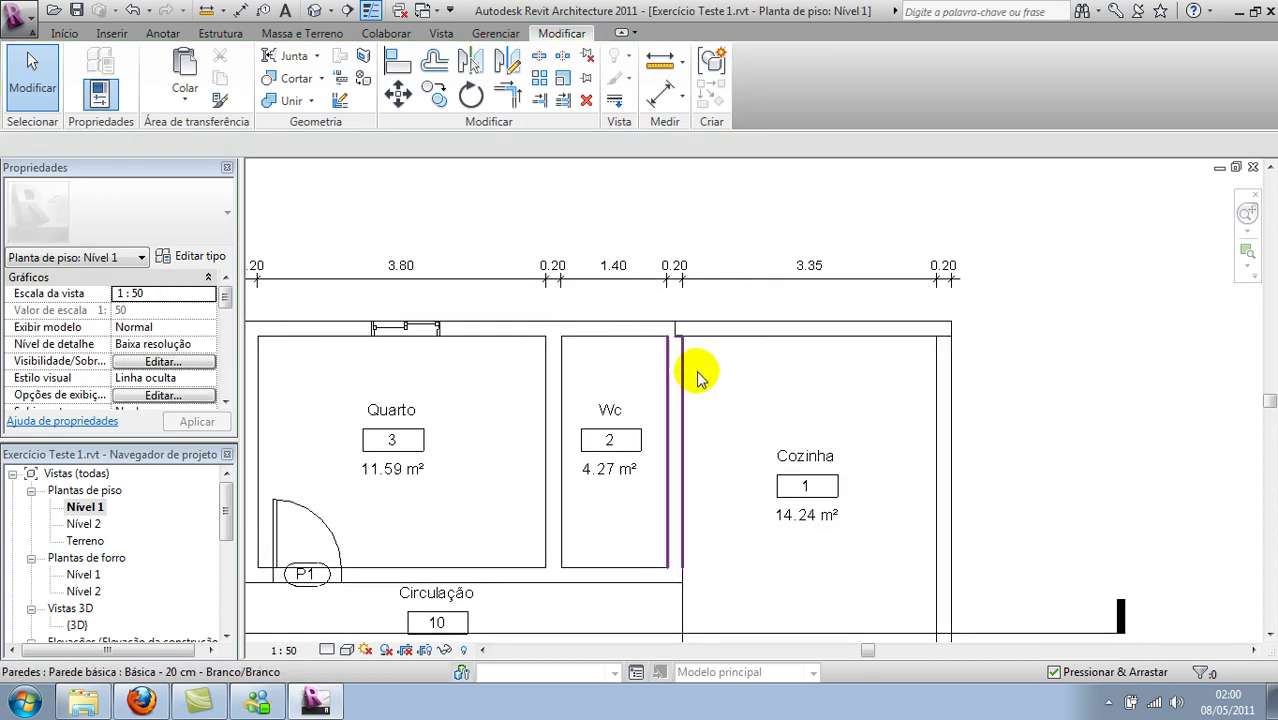
left_click(642, 337)
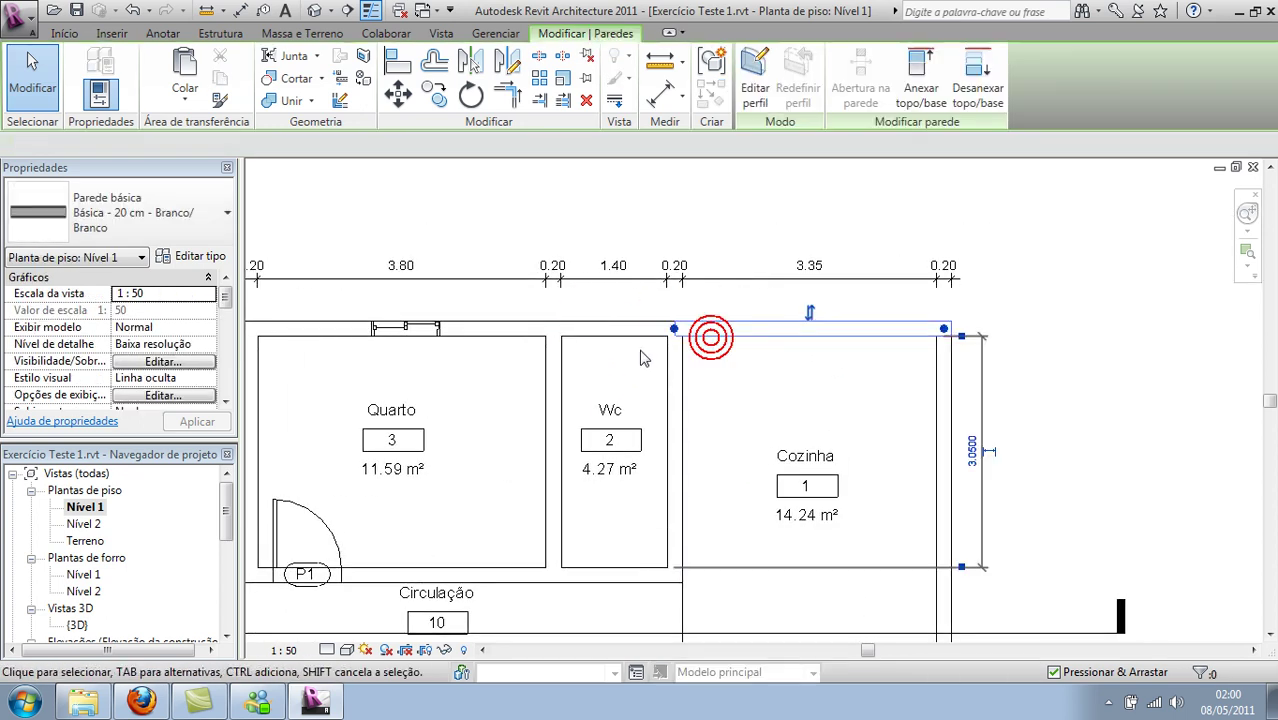
left_click(749, 385)
scroll(748, 382, "down", 1)
scroll(922, 333, "down", 1)
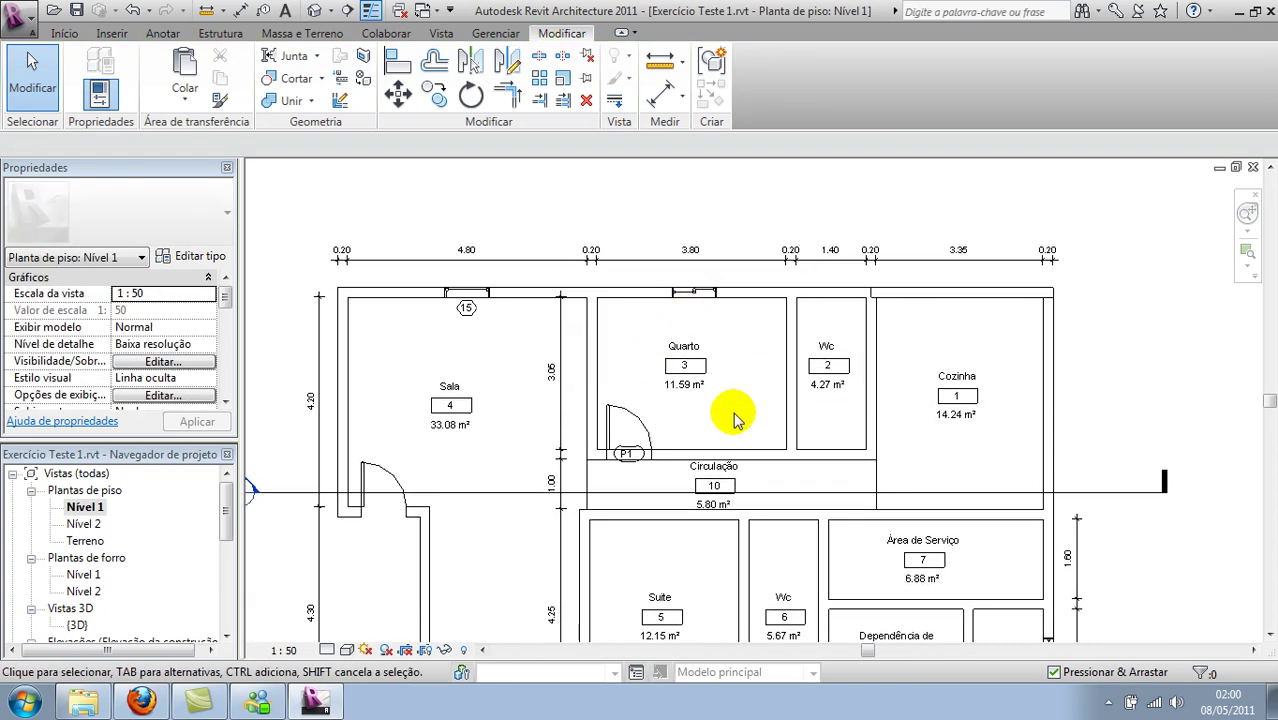
scroll(505, 418, "down", 2)
middle_click_drag(457, 380, 395, 355)
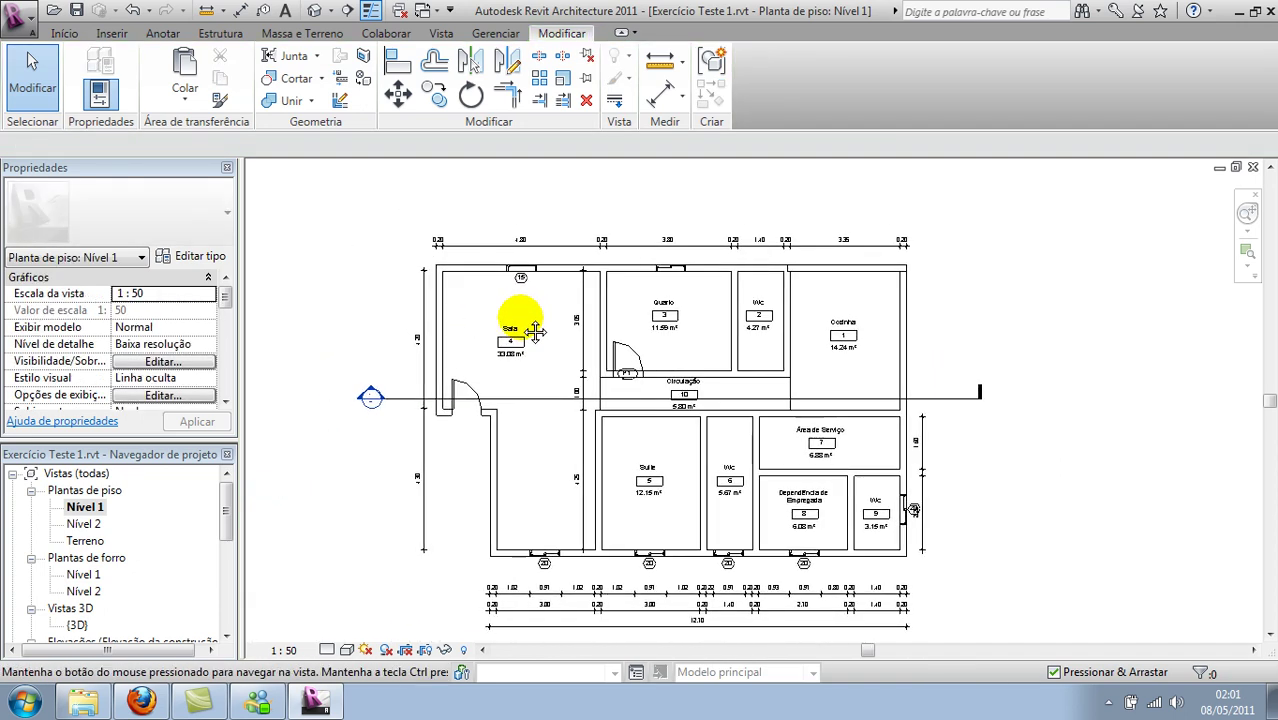
scroll(395, 355, "up", 2)
scroll(513, 314, "down", 1)
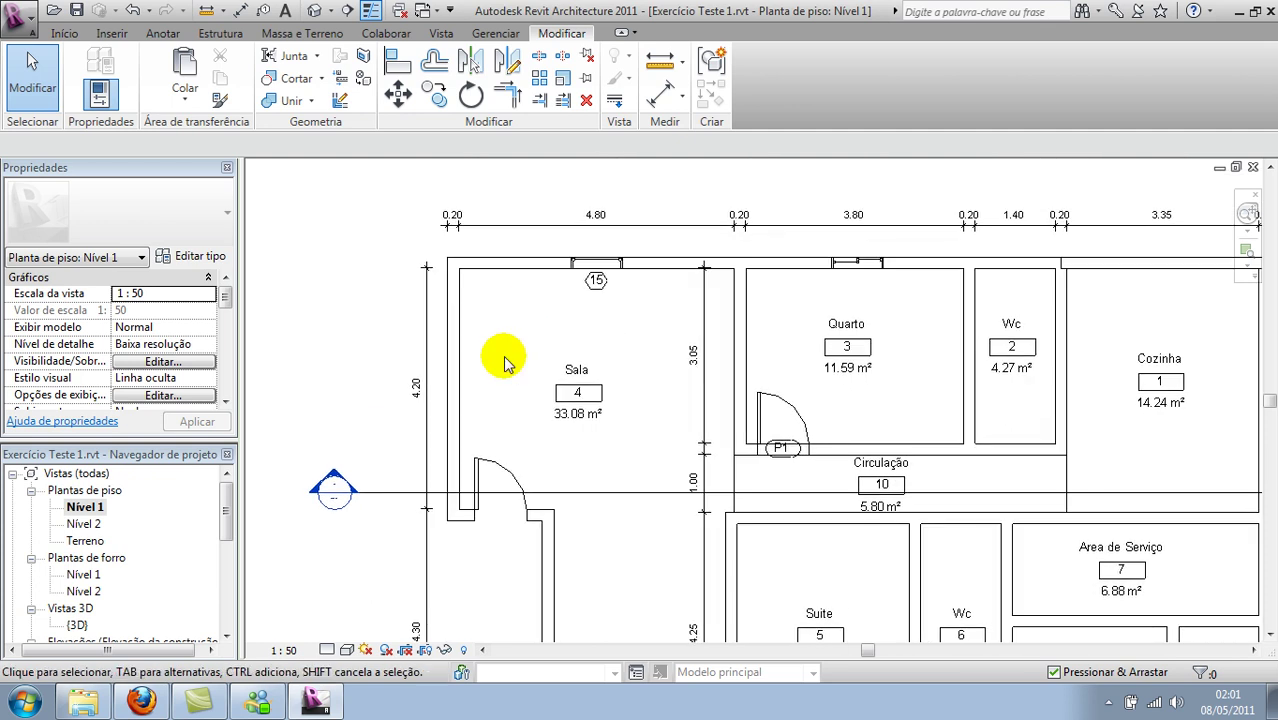